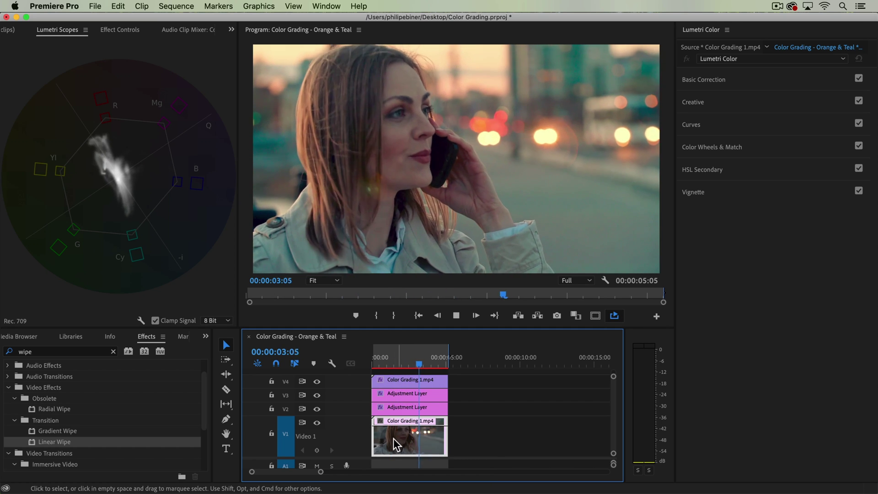
# Step: Stop playback and Option-drag a copy of the woman clip to about 8 seconds on V1
pyautogui.click(410, 394)
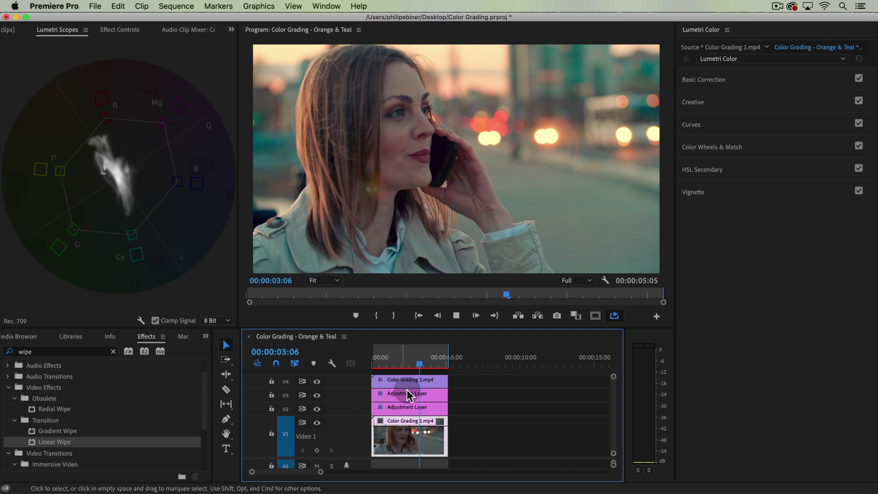
pyautogui.press('space')
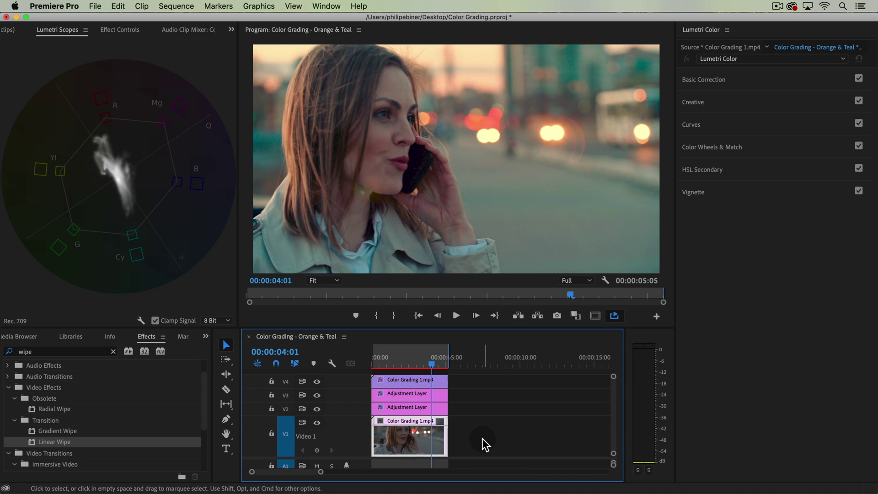
pyautogui.press('alt')
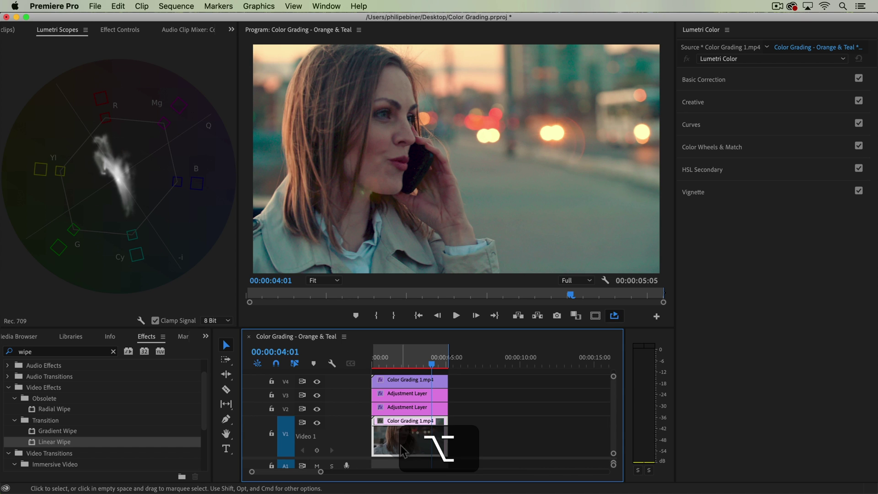
pyautogui.moveTo(401, 445); pyautogui.dragTo(501, 445)
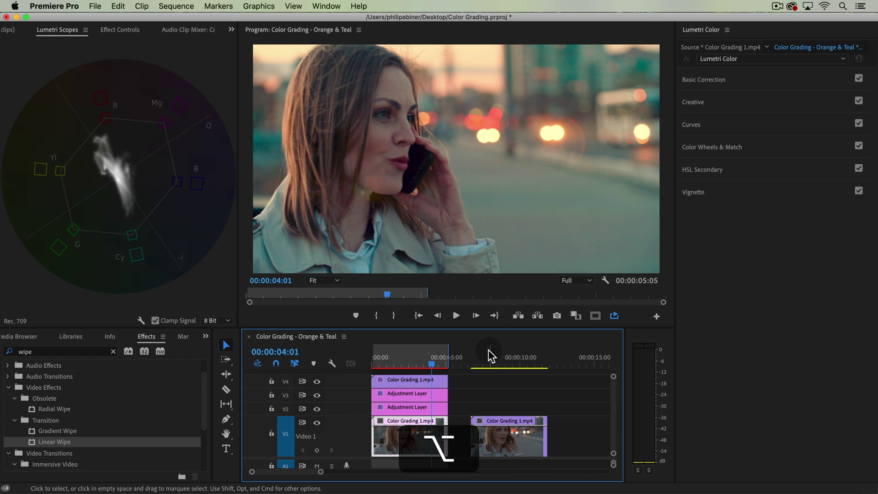
# Step: Mark In and Out points at the start and end of the duplicate clip
pyautogui.click(477, 359)
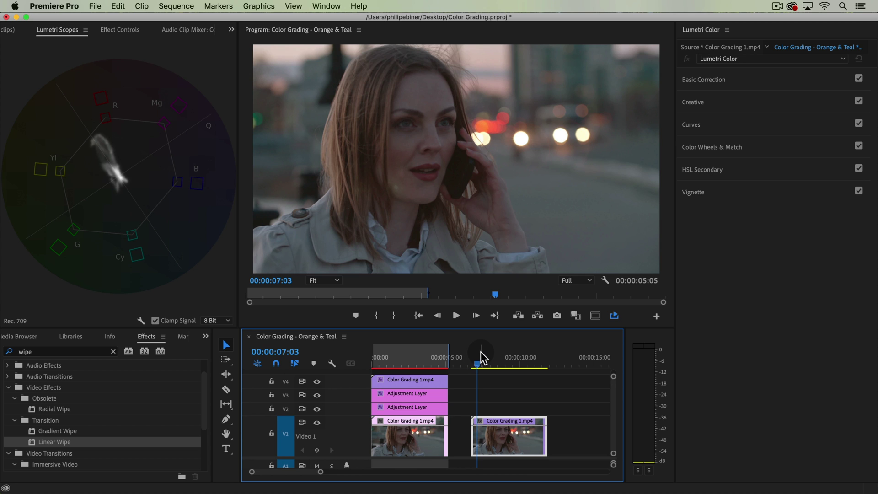
pyautogui.press('Up')
pyautogui.press('i')
pyautogui.press('Down')
pyautogui.press('o')
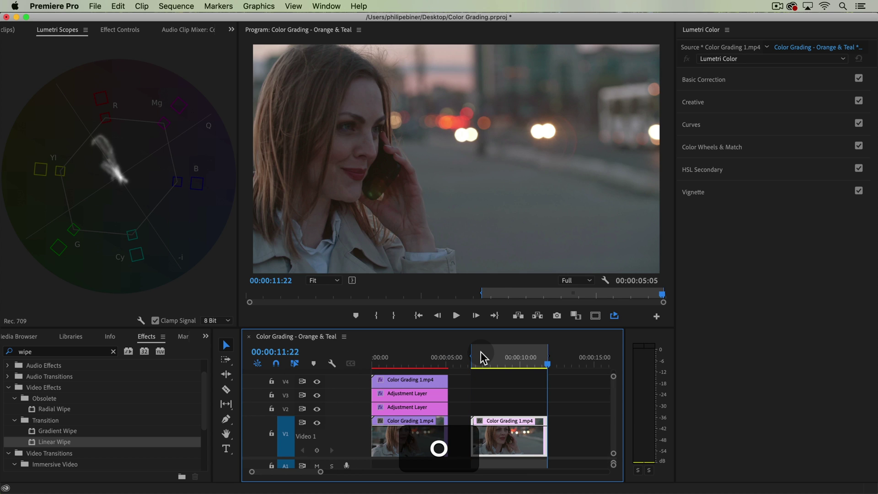
pyautogui.click(481, 353)
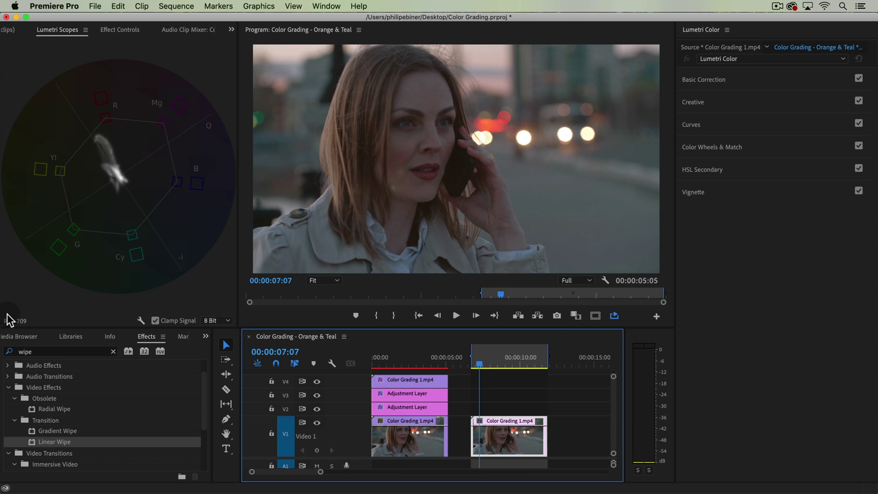
# Step: Drag an Adjustment Layer from the Project bin onto V2 above the duplicate and select it
pyautogui.click(206, 337)
pyautogui.click(227, 352)
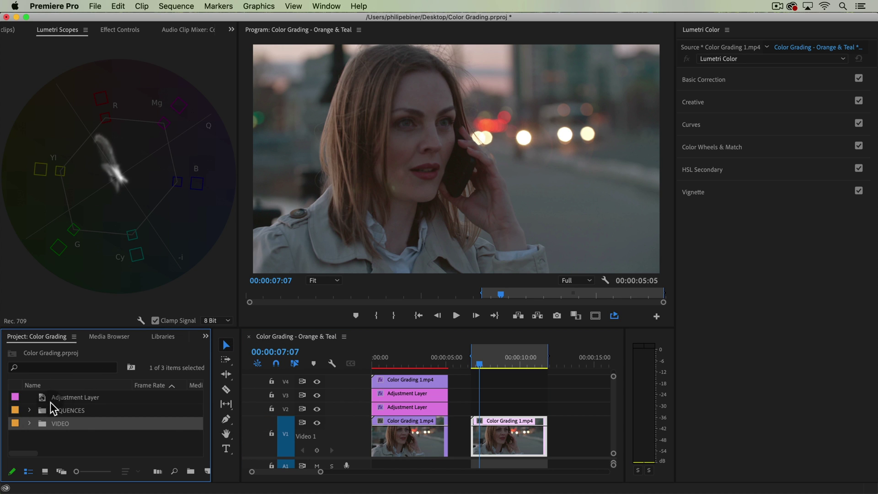
pyautogui.moveTo(50, 402); pyautogui.dragTo(547, 407)
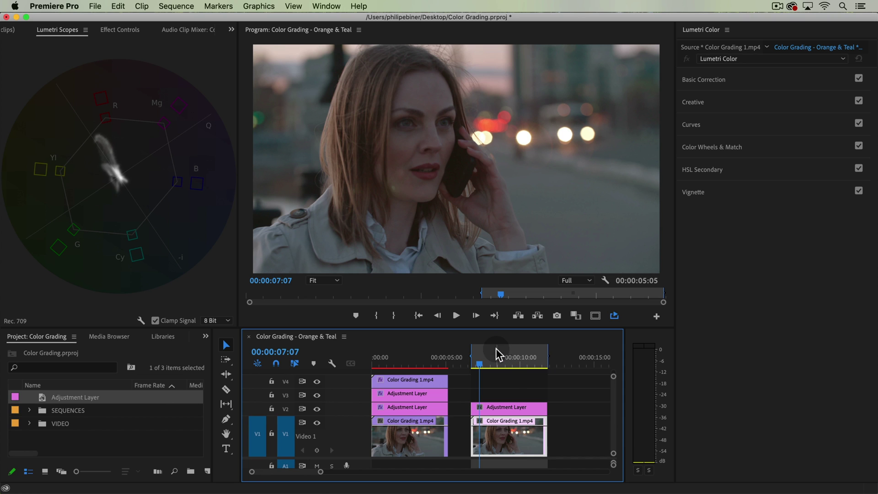
pyautogui.click(491, 411)
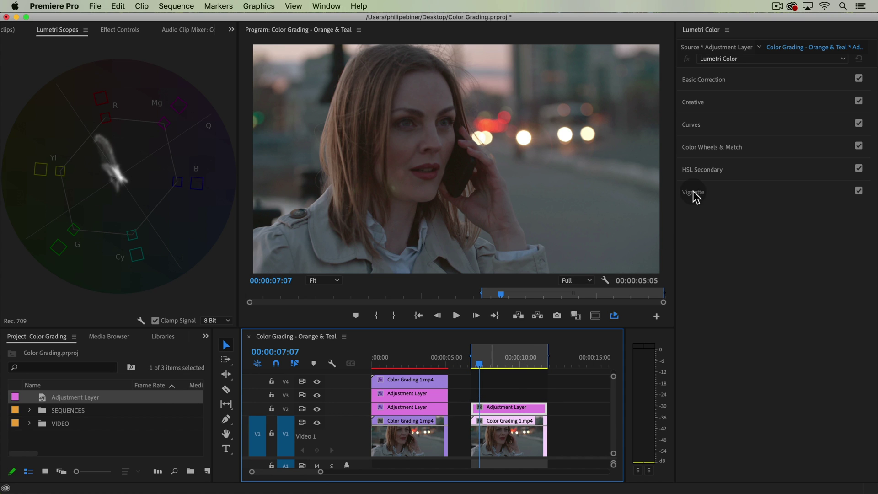
# Step: In Lumetri Basic Correction, set Blacks -12.2, Shadows -11.2, Whites 30.6 and Highlights 41.8
pyautogui.click(698, 89)
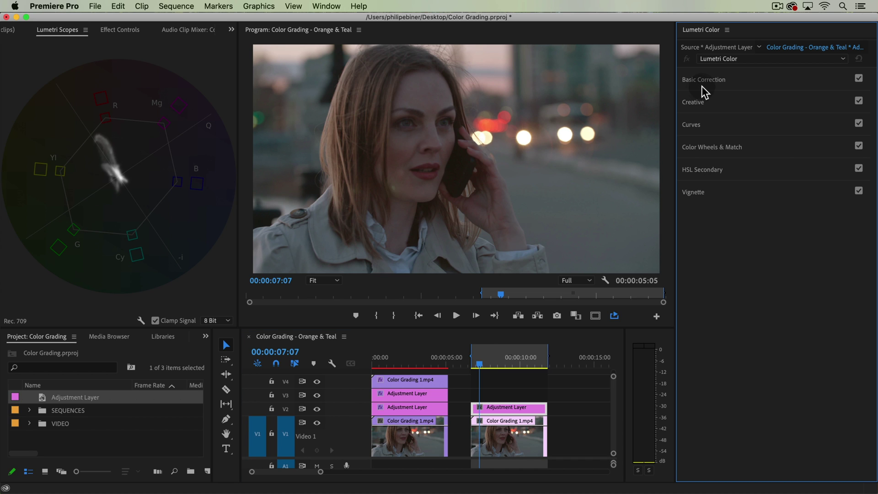
pyautogui.click(703, 87)
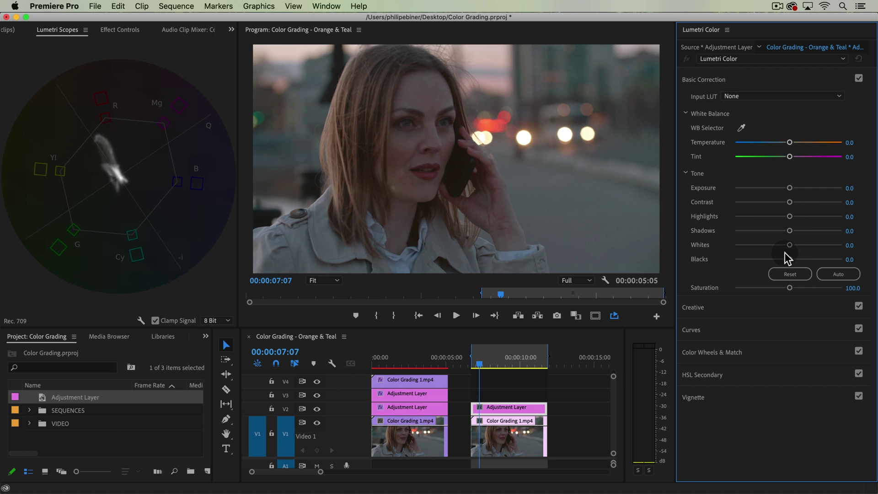
pyautogui.moveTo(788, 259); pyautogui.dragTo(781, 261)
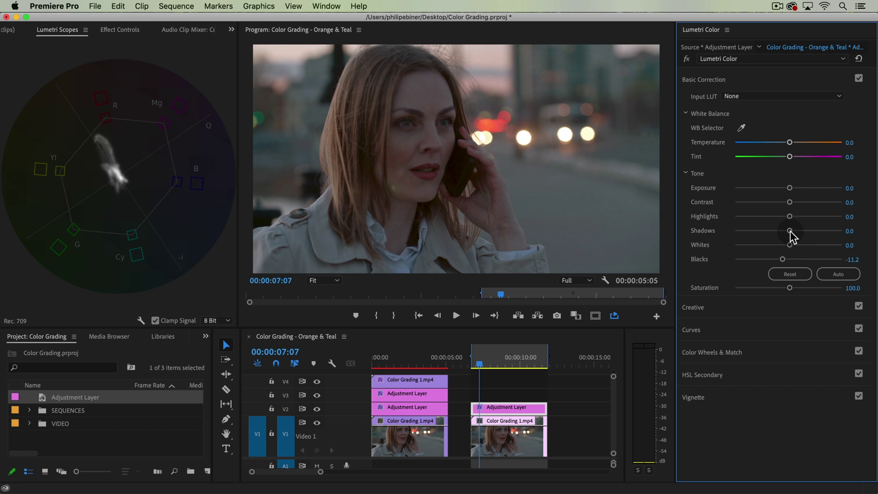
pyautogui.moveTo(789, 231); pyautogui.dragTo(810, 218)
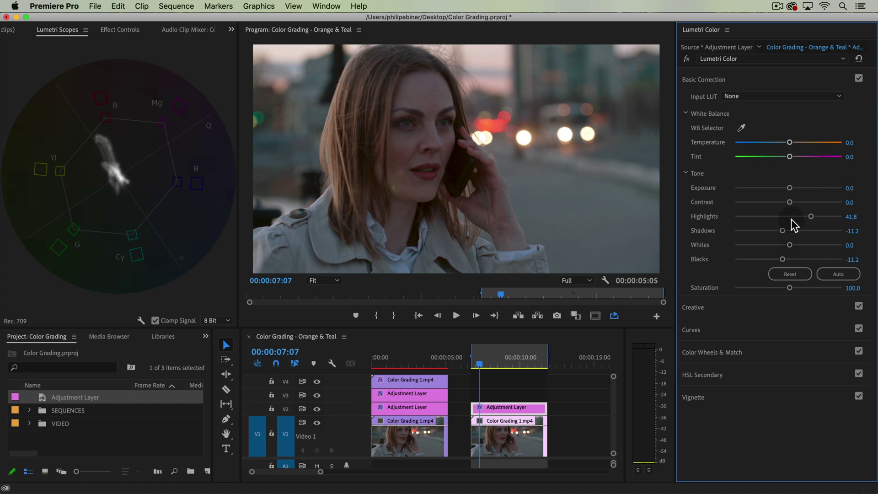
pyautogui.moveTo(788, 244)
pyautogui.mouseDown()
pyautogui.moveTo(805, 247)
pyautogui.moveTo(780, 259)
pyautogui.mouseUp()
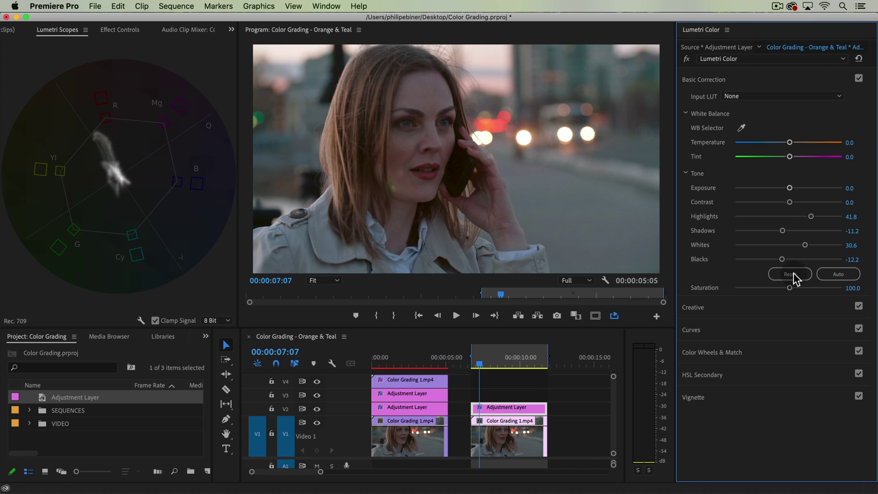
pyautogui.click(316, 410)
pyautogui.click(315, 409)
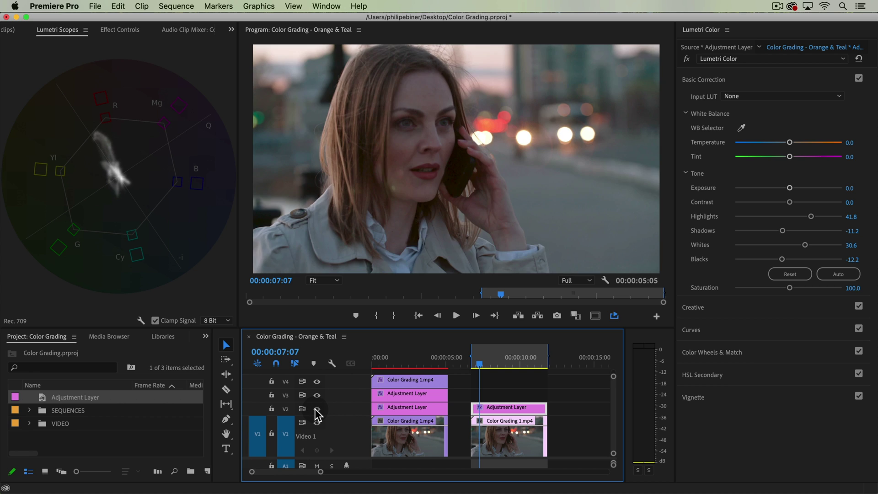
pyautogui.click(315, 409)
pyautogui.click(315, 409)
pyautogui.click(315, 409)
pyautogui.click(315, 410)
pyautogui.click(143, 321)
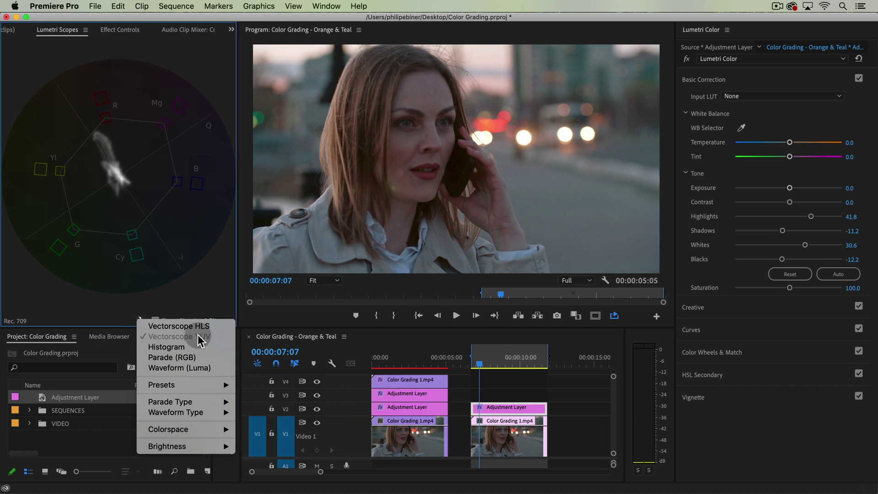
pyautogui.click(196, 266)
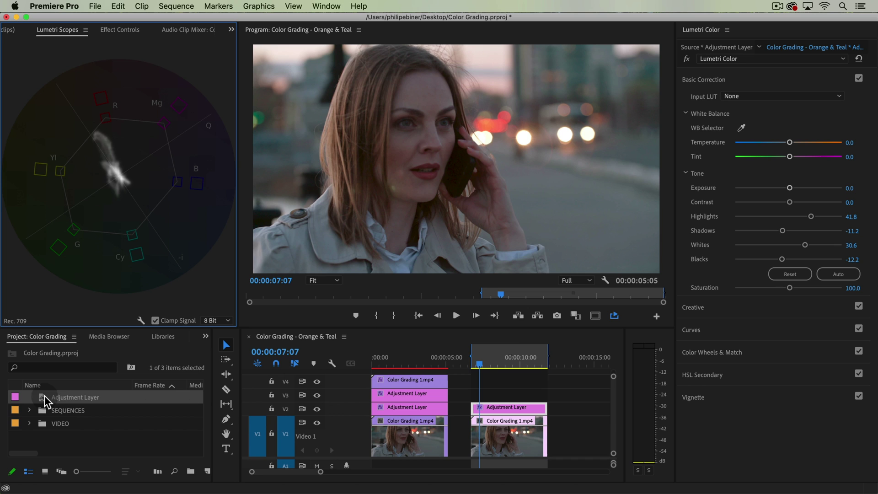
# Step: Drop another adjustment layer on V3, trim it to the duplicate clip, and select it
pyautogui.moveTo(57, 397); pyautogui.dragTo(467, 404)
pyautogui.moveTo(547, 394); pyautogui.dragTo(546, 394)
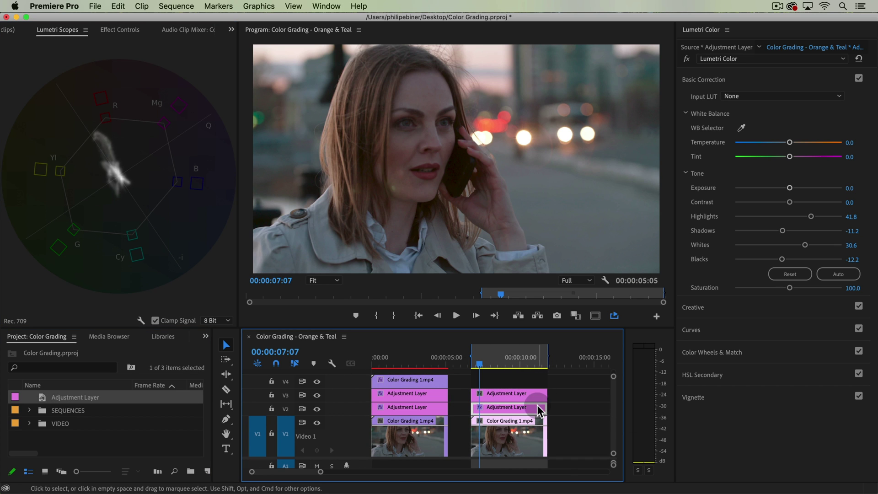
pyautogui.click(512, 394)
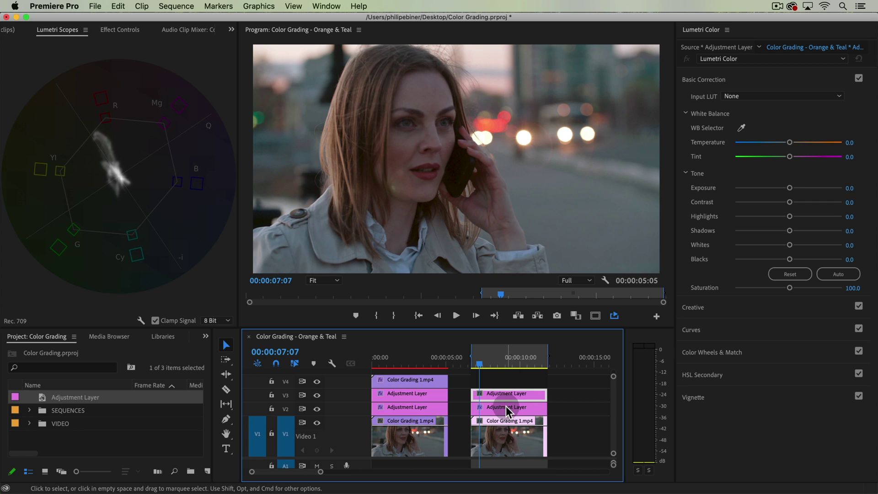
pyautogui.click(508, 410)
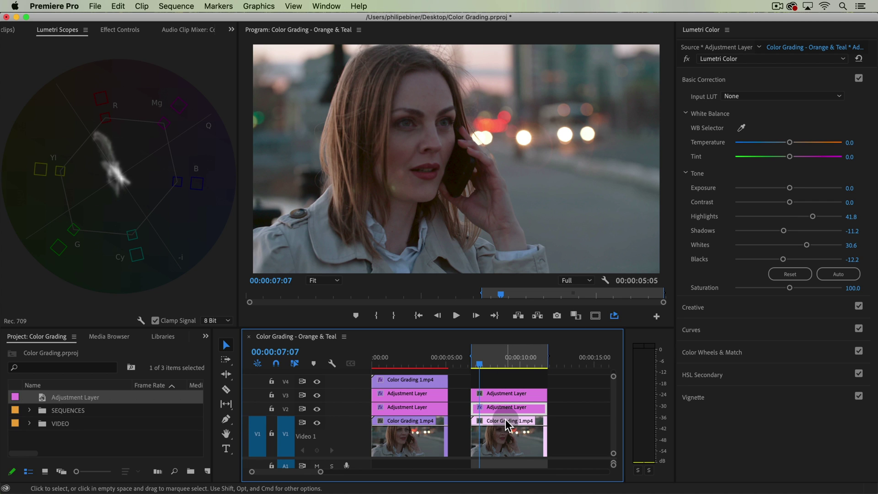
pyautogui.click(512, 395)
pyautogui.click(790, 273)
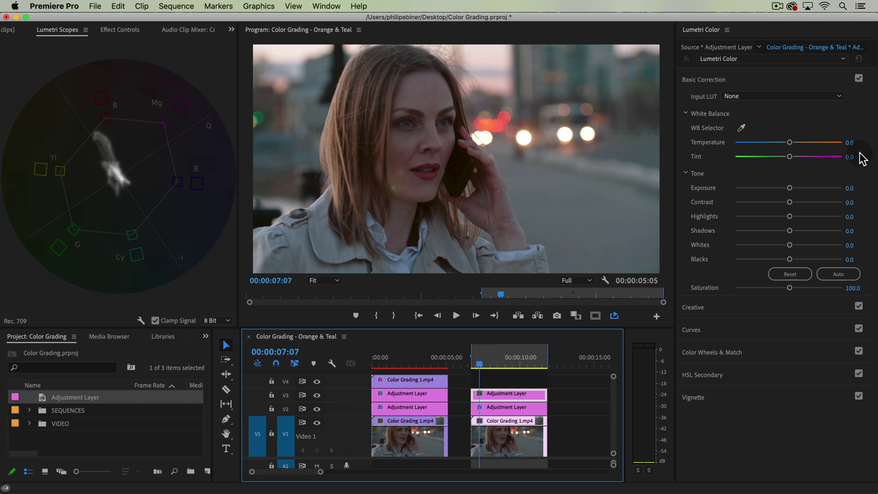
# Step: Show Lumetri's Color Wheels & Match section, leaving Creative and Curves collapsed
pyautogui.click(726, 308)
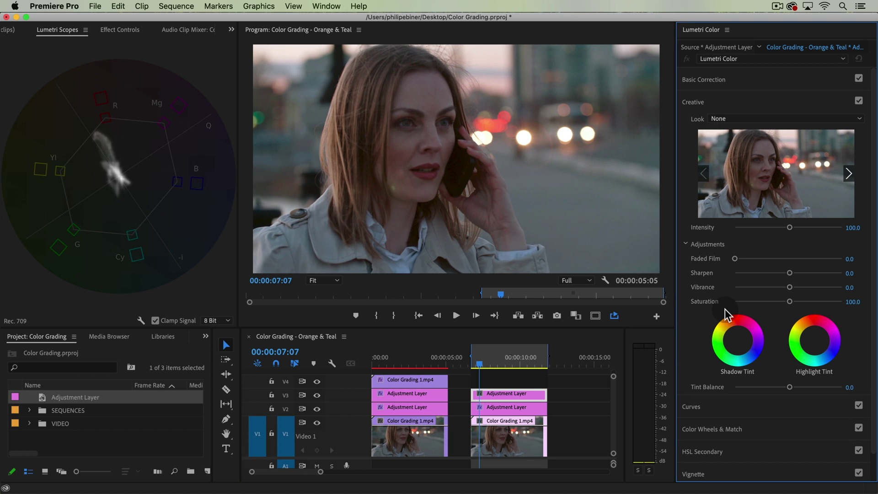
pyautogui.click(705, 408)
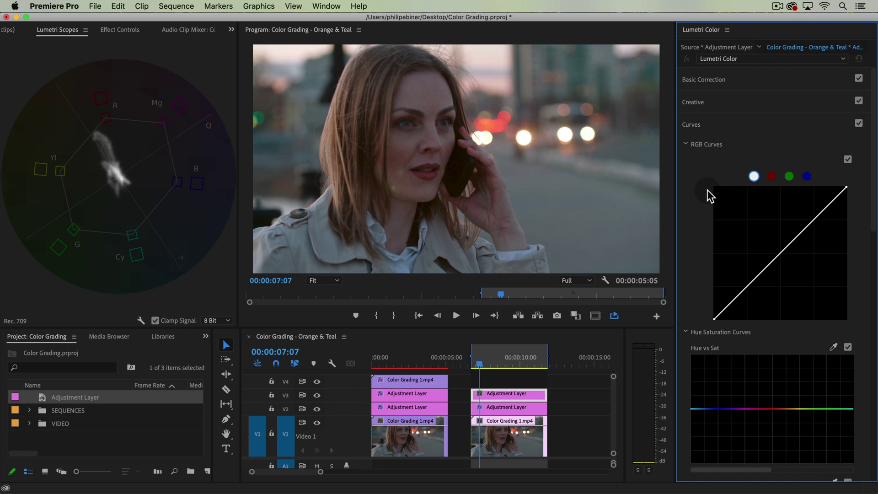
pyautogui.click(741, 125)
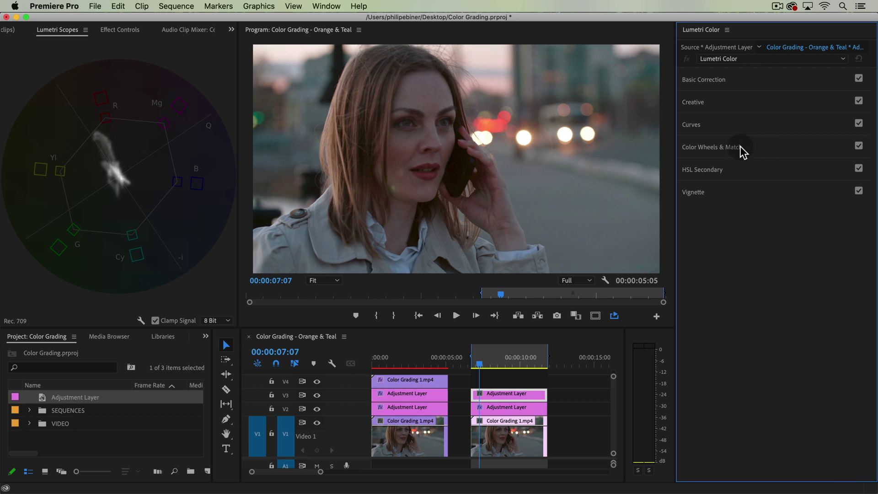
pyautogui.click(764, 143)
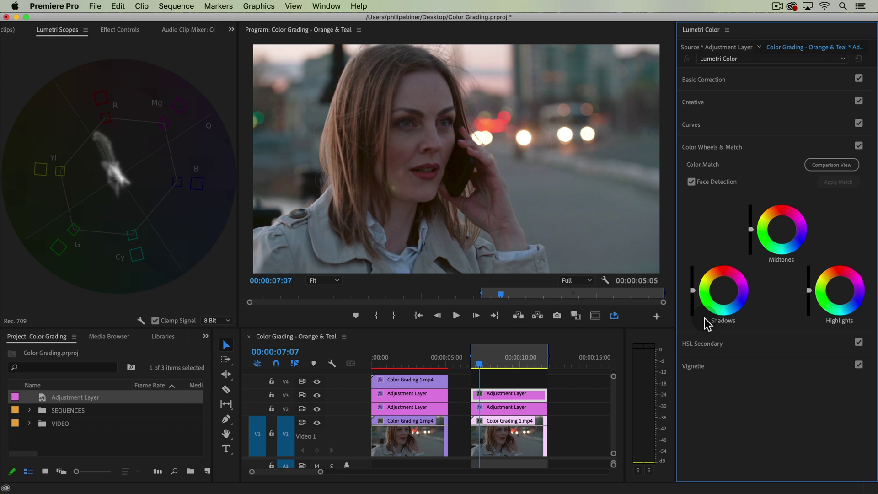
# Step: Push the Shadows wheel toward teal and the Highlights wheel toward warm orange
pyautogui.click(726, 293)
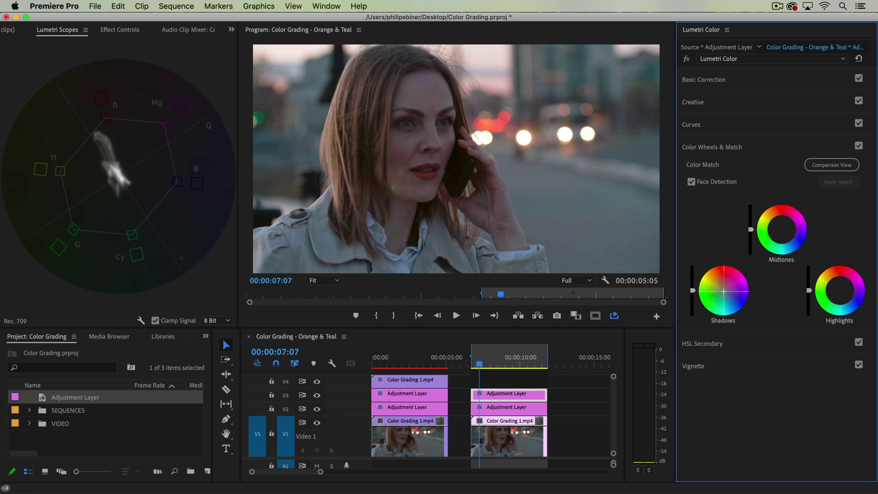
pyautogui.moveTo(724, 291); pyautogui.dragTo(725, 299)
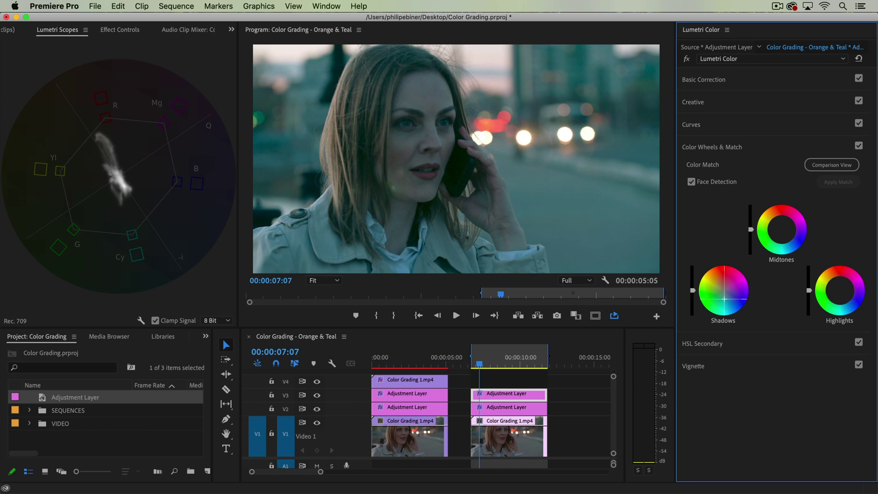
pyautogui.moveTo(724, 298); pyautogui.dragTo(725, 298)
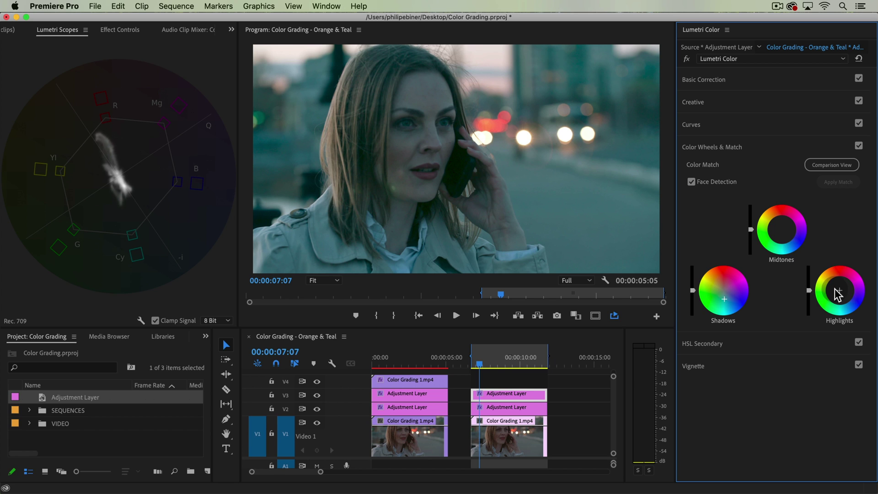
pyautogui.moveTo(838, 289); pyautogui.dragTo(834, 283)
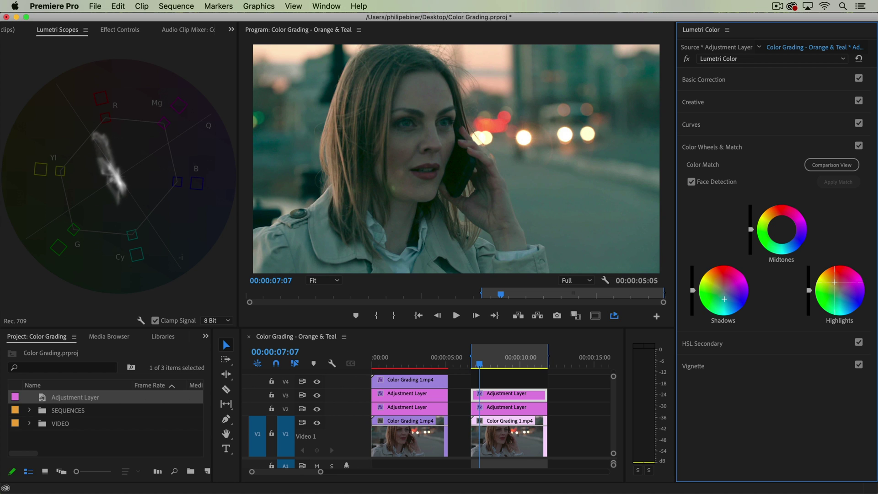
pyautogui.moveTo(834, 282); pyautogui.dragTo(835, 282)
# Step: Shift the Midtones wheel toward cyan
pyautogui.moveTo(784, 228); pyautogui.dragTo(780, 227)
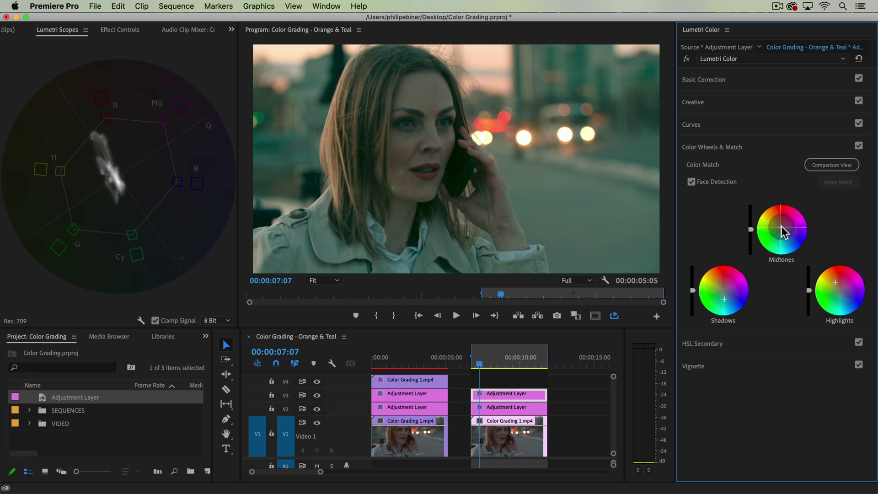
pyautogui.moveTo(722, 294); pyautogui.dragTo(724, 298)
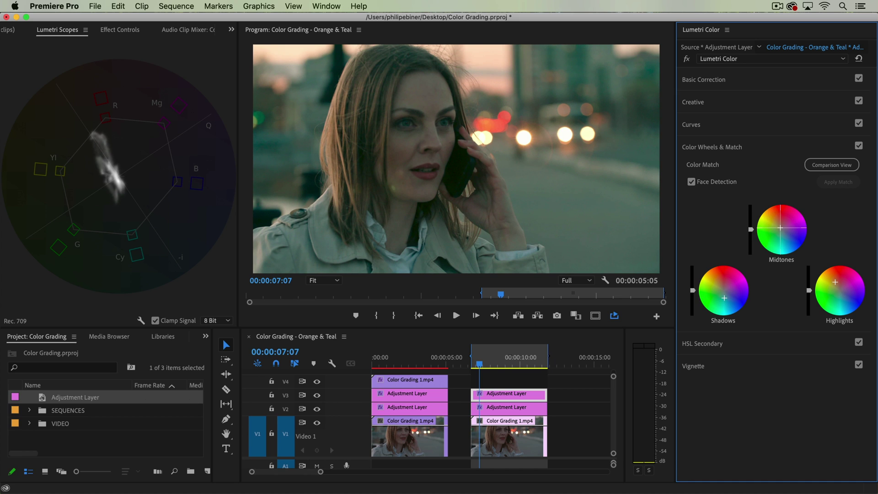
pyautogui.moveTo(780, 224); pyautogui.dragTo(783, 256)
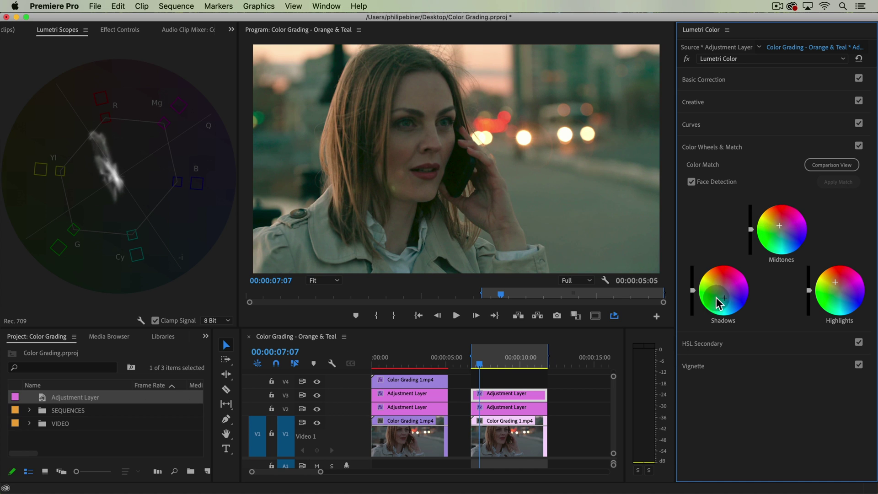
pyautogui.moveTo(725, 300); pyautogui.dragTo(725, 299)
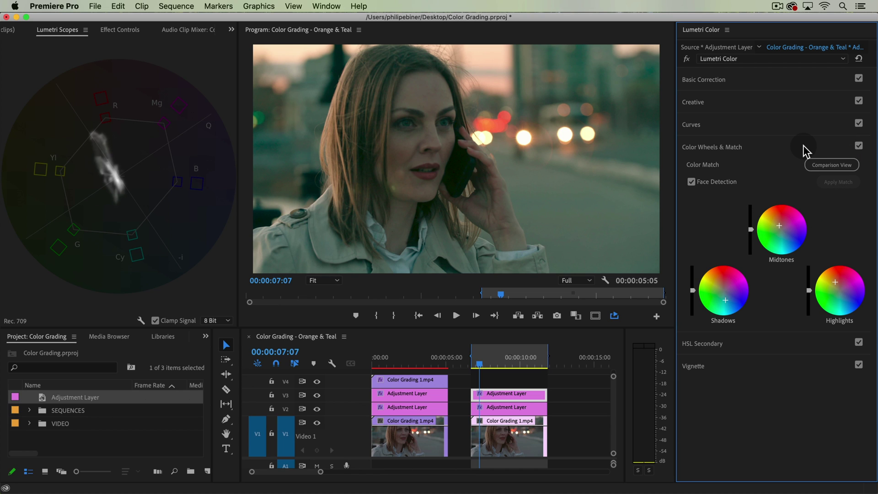
# Step: In Curves, add Hue vs Sat points and raise saturation of the cyan-blue hues
pyautogui.click(785, 121)
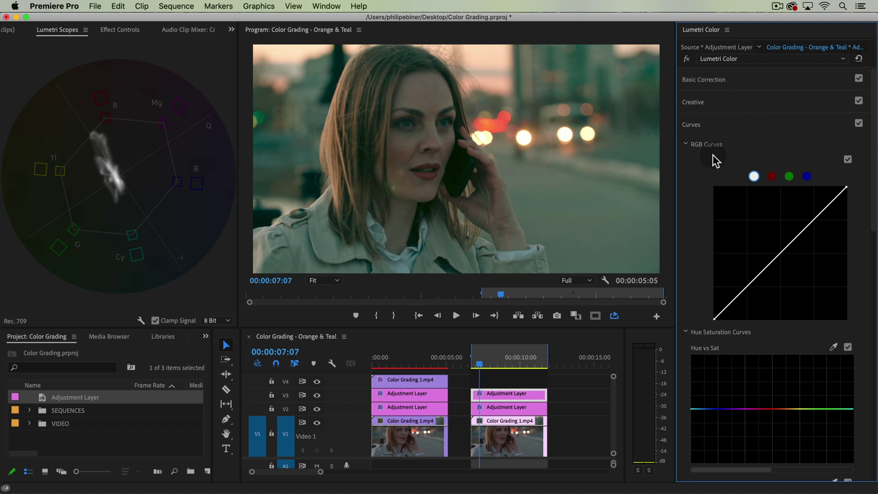
pyautogui.scroll(-2, 699, 114)
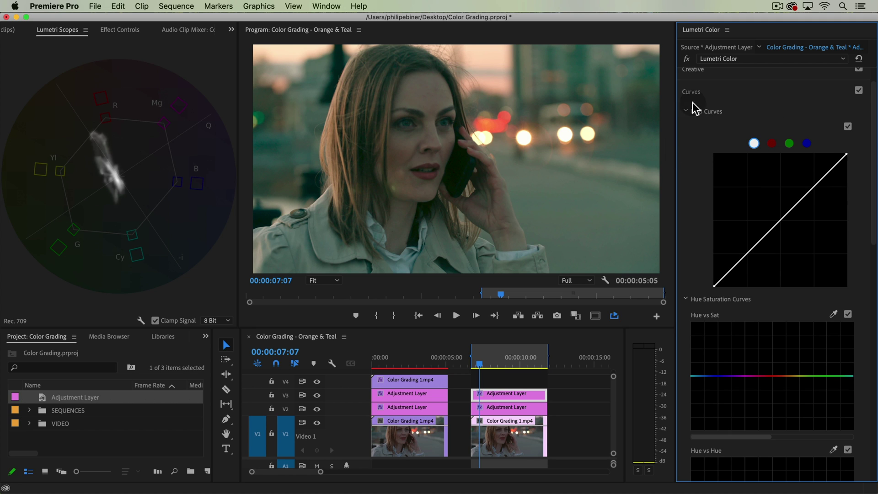
pyautogui.scroll(-3, 682, 229)
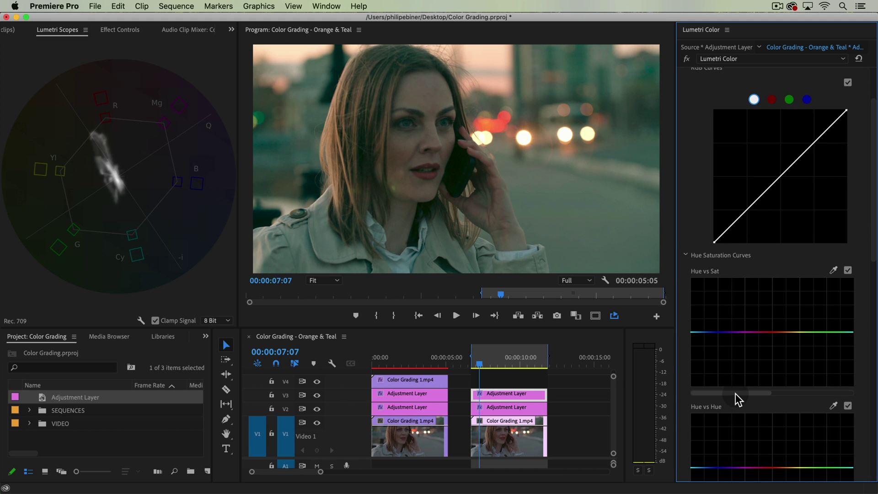
pyautogui.moveTo(735, 393); pyautogui.dragTo(779, 380)
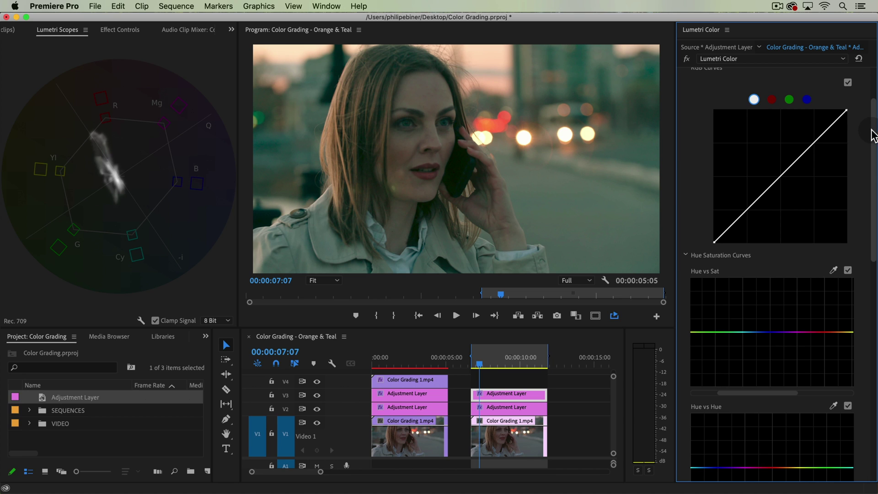
pyautogui.scroll(-5, 870, 137)
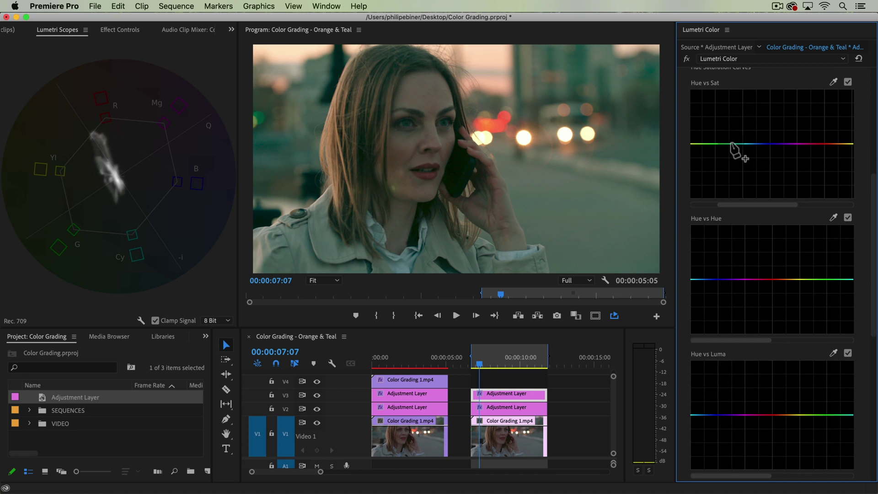
pyautogui.click(732, 144)
pyautogui.click(786, 144)
pyautogui.moveTo(751, 144); pyautogui.dragTo(780, 110)
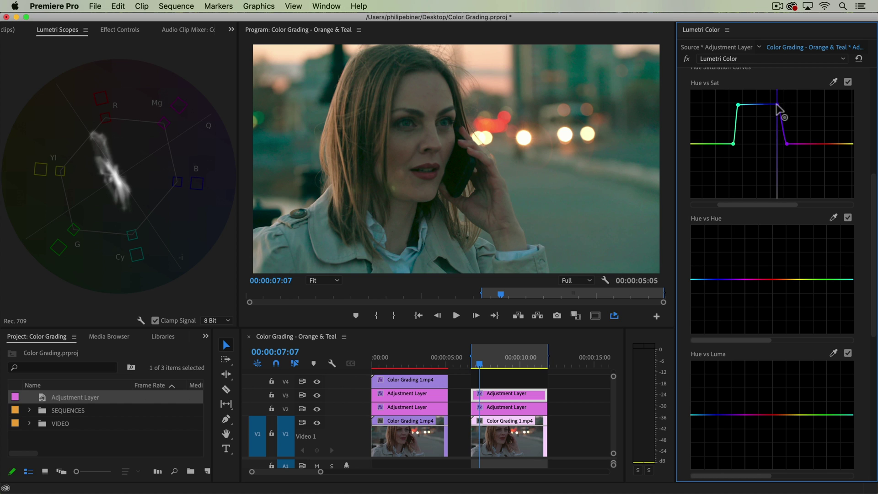
# Step: Toggle the Hue vs Sat curve off and on to compare
pyautogui.click(850, 79)
pyautogui.click(849, 79)
pyautogui.click(850, 79)
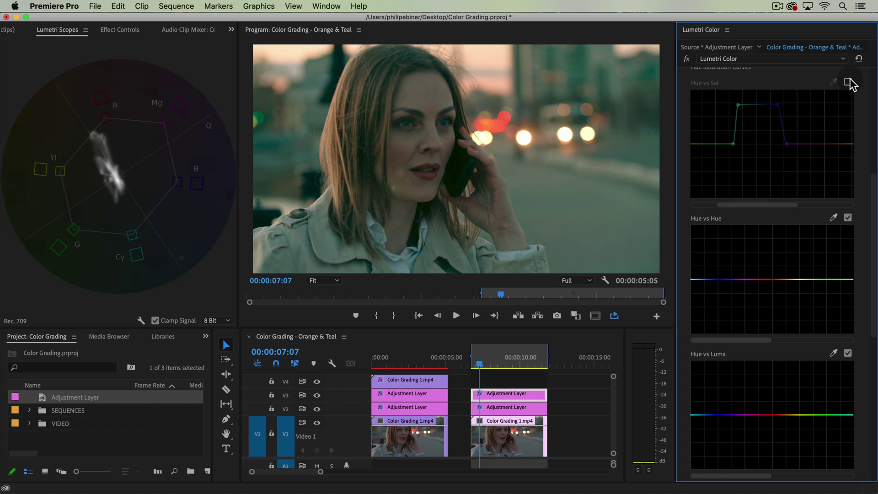
pyautogui.click(849, 81)
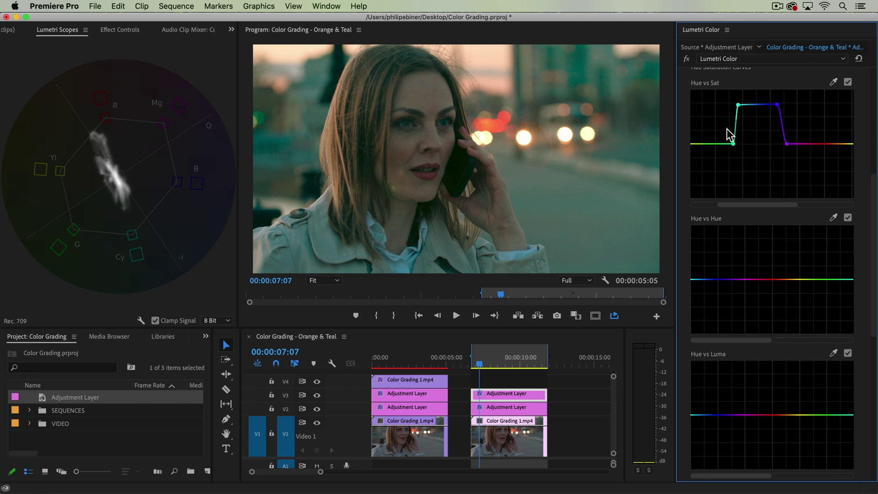
# Step: Pin the curve at red and yellow and boost saturation of the orange hues
pyautogui.scroll(3, 745, 267)
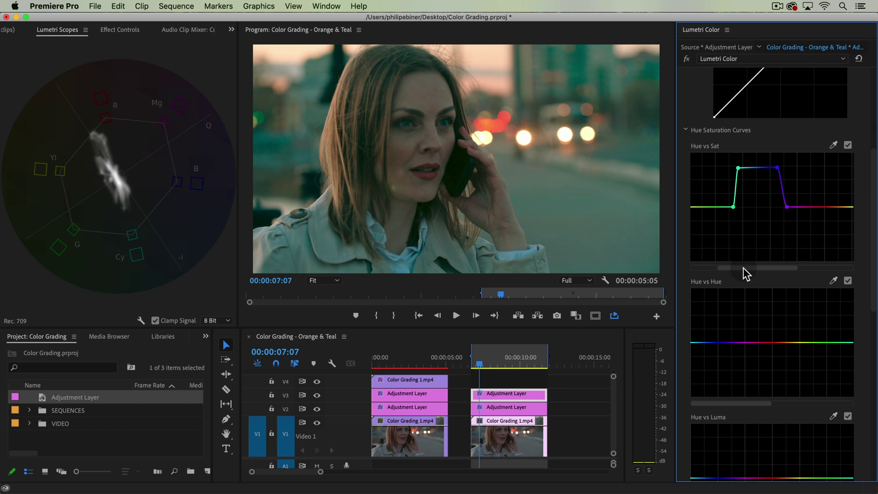
pyautogui.moveTo(742, 267); pyautogui.dragTo(844, 269)
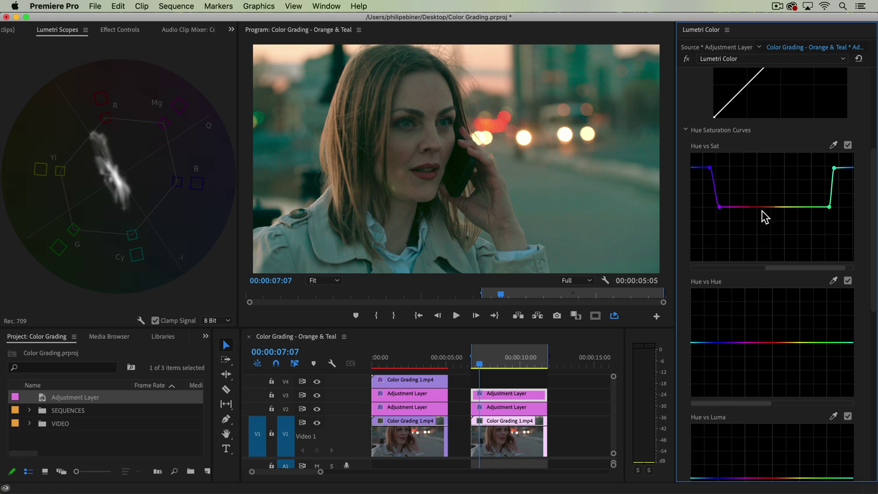
pyautogui.click(747, 207)
pyautogui.click(780, 207)
pyautogui.moveTo(762, 207)
pyautogui.mouseDown()
pyautogui.moveTo(763, 156)
pyautogui.moveTo(764, 202)
pyautogui.moveTo(754, 190)
pyautogui.moveTo(772, 192)
pyautogui.moveTo(755, 193)
pyautogui.mouseUp()
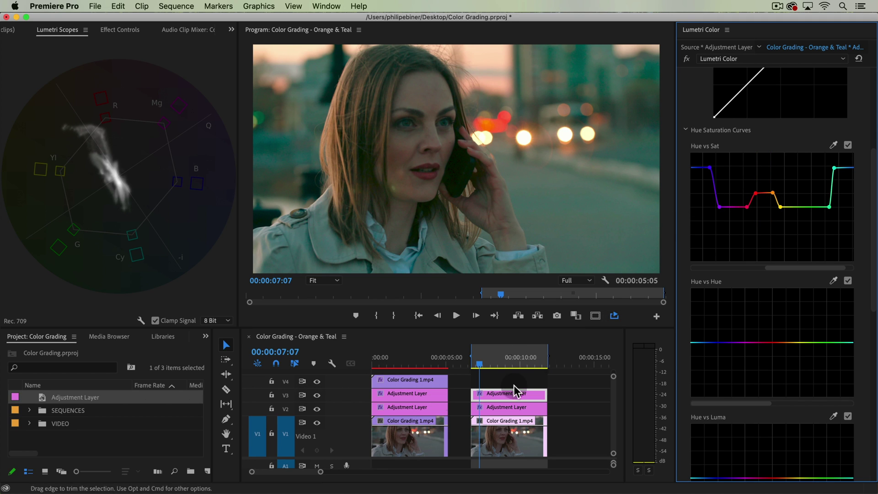
pyautogui.moveTo(873, 163); pyautogui.dragTo(866, 94)
# Step: Compare the grade by toggling Curves and the Lumetri fx bypass off and on
pyautogui.click(858, 116)
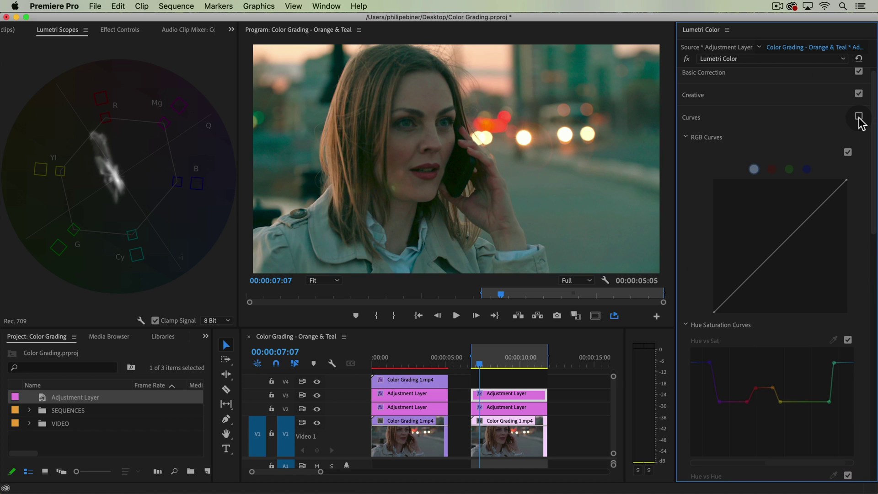
pyautogui.click(858, 116)
pyautogui.click(686, 59)
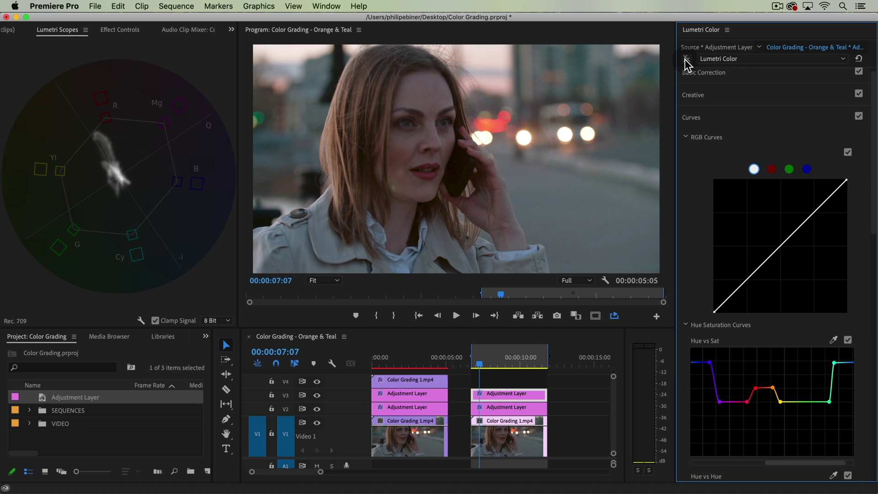
pyautogui.click(685, 59)
pyautogui.click(685, 59)
pyautogui.click(685, 59)
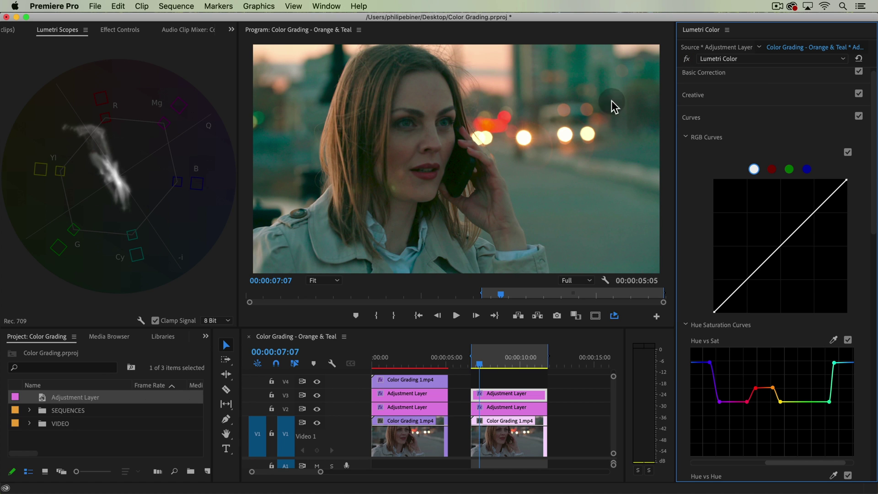
# Step: Toggle the V3 adjustment layer's visibility repeatedly to compare graded and ungraded footage
pyautogui.click(317, 394)
pyautogui.click(318, 394)
pyautogui.click(318, 394)
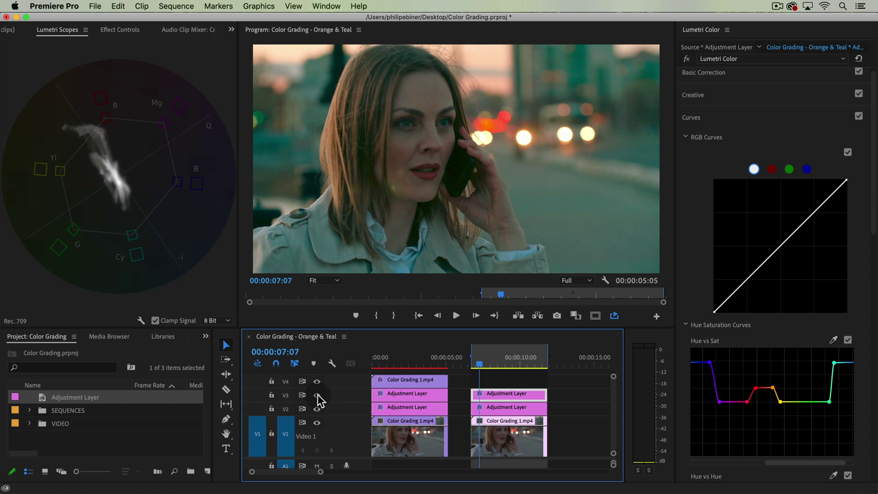
pyautogui.click(317, 394)
pyautogui.click(317, 394)
pyautogui.click(317, 394)
pyautogui.click(317, 394)
pyautogui.click(317, 394)
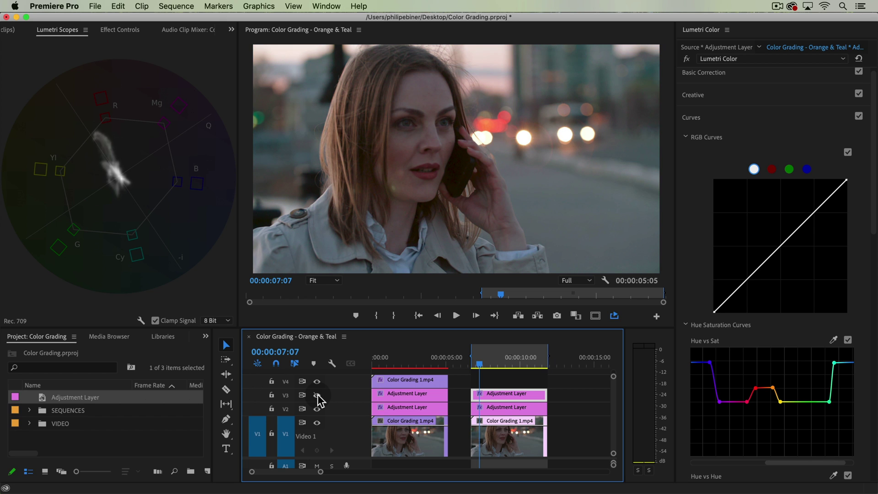
pyautogui.click(317, 394)
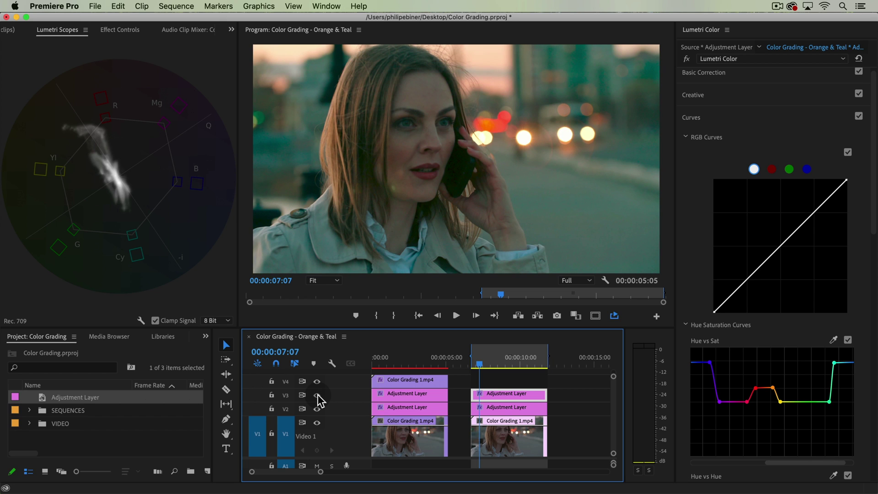
# Step: Collapse Curves and disable the Curves and Color Wheels adjustments
pyautogui.click(801, 115)
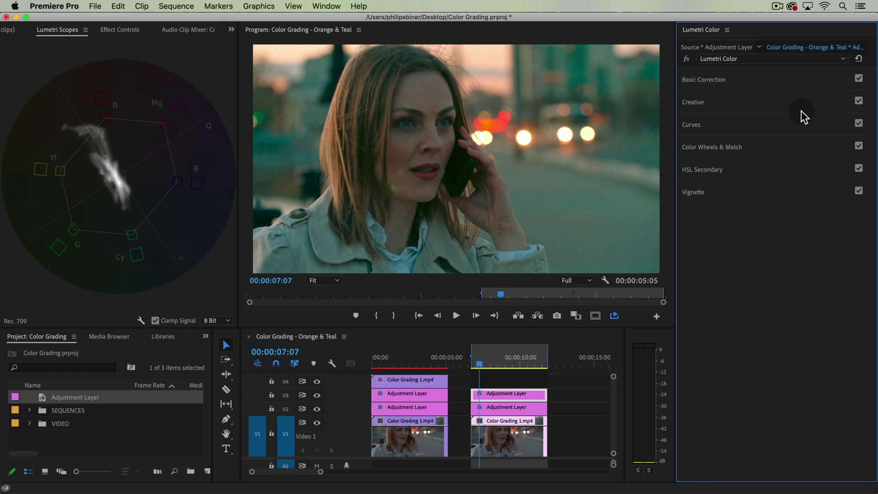
pyautogui.click(859, 124)
pyautogui.click(860, 146)
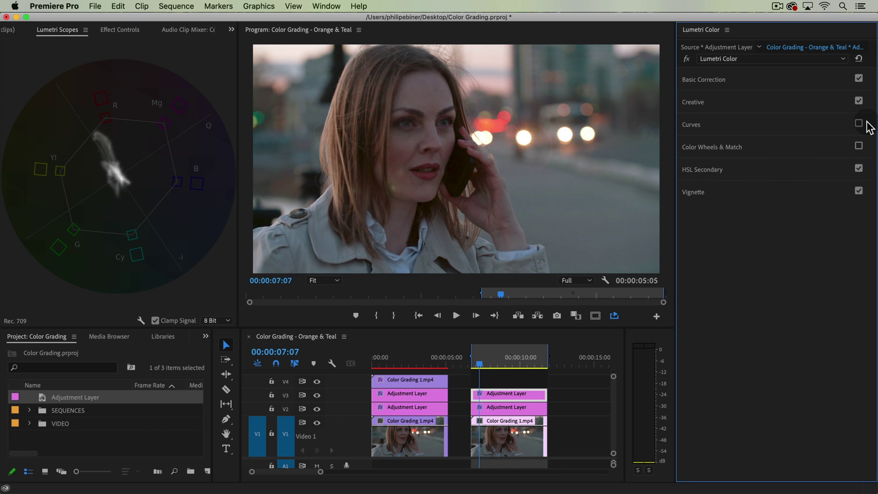
# Step: Expand HSL Secondary and set the key color to blue after trying teal
pyautogui.click(755, 170)
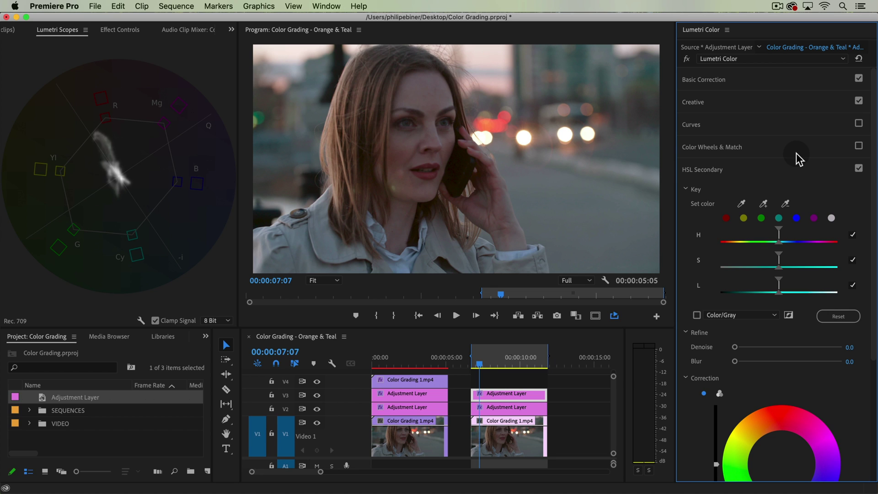
pyautogui.moveTo(874, 160); pyautogui.dragTo(874, 174)
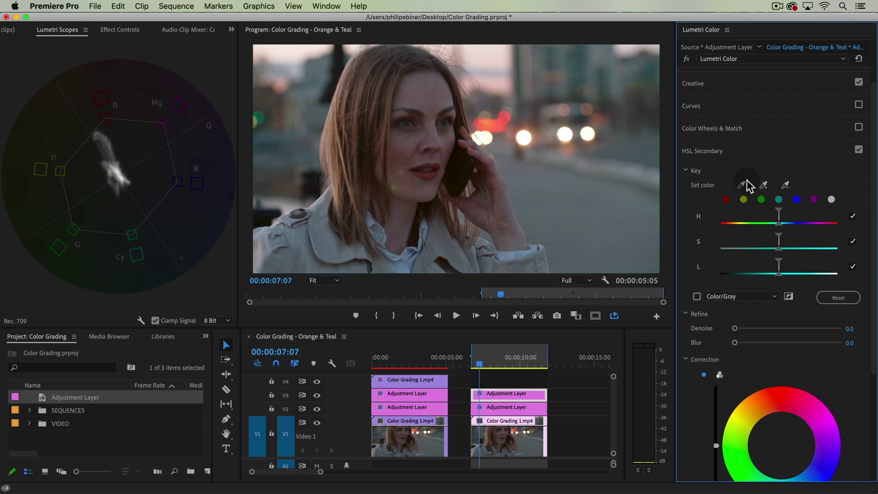
pyautogui.moveTo(874, 180); pyautogui.dragTo(874, 188)
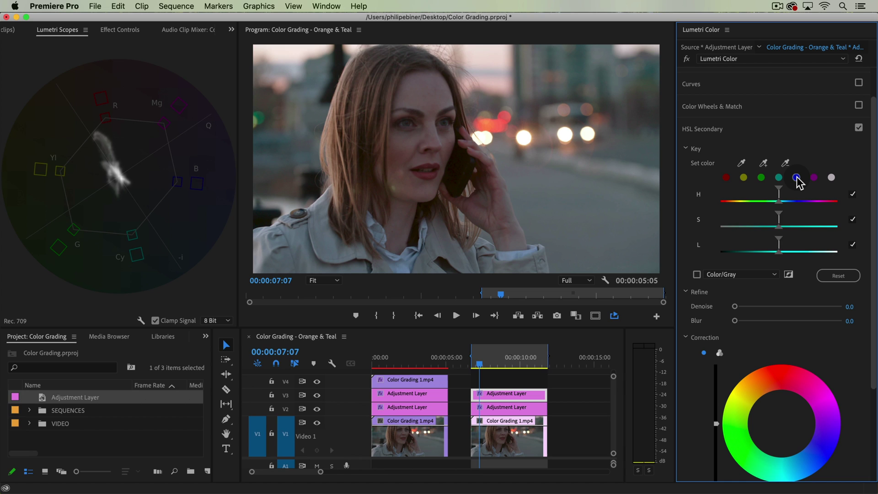
pyautogui.click(796, 178)
pyautogui.click(778, 178)
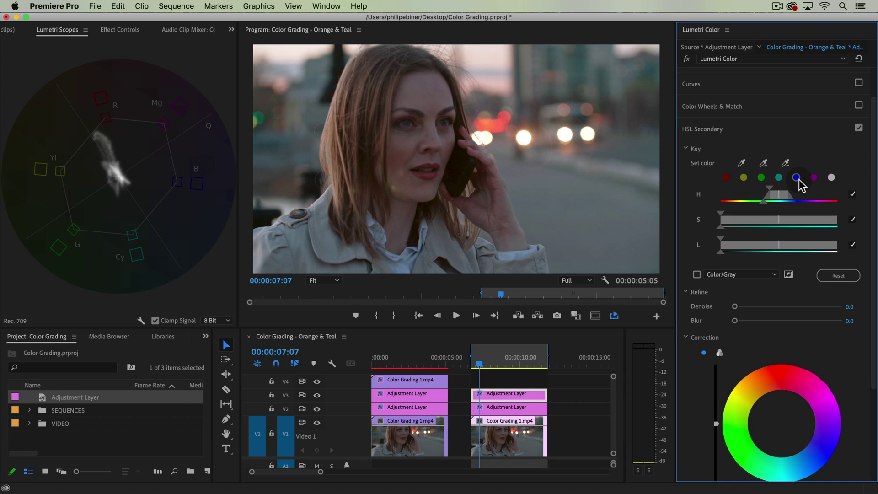
pyautogui.click(796, 178)
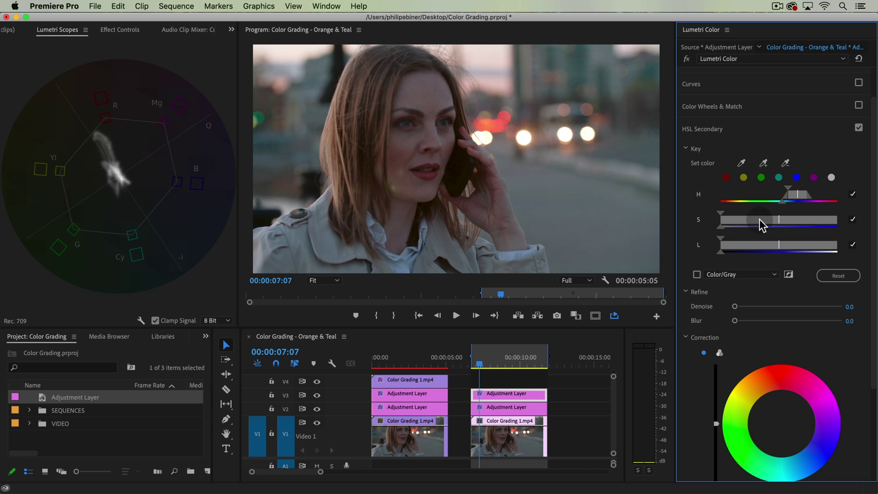
# Step: Preview the blue key as Color/Gray, widen its H, S, L ranges, set Denoise 18.4, Blur 30.0
pyautogui.click(696, 274)
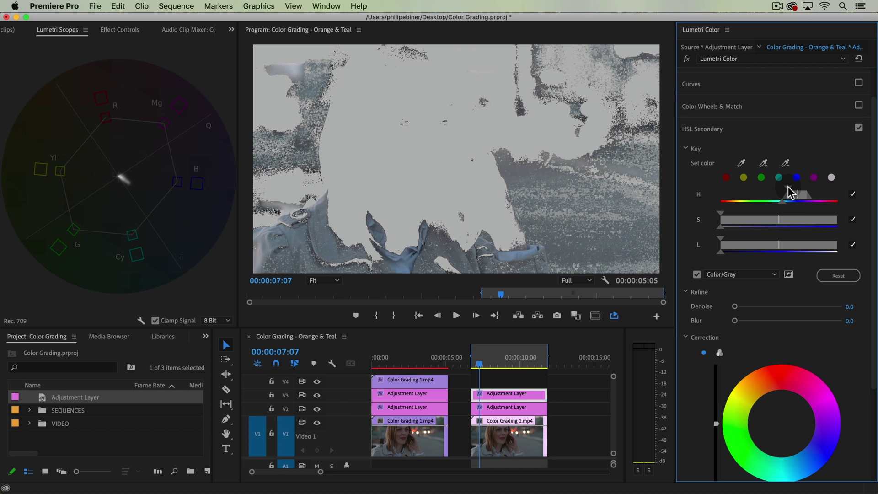
pyautogui.moveTo(788, 187); pyautogui.dragTo(771, 189)
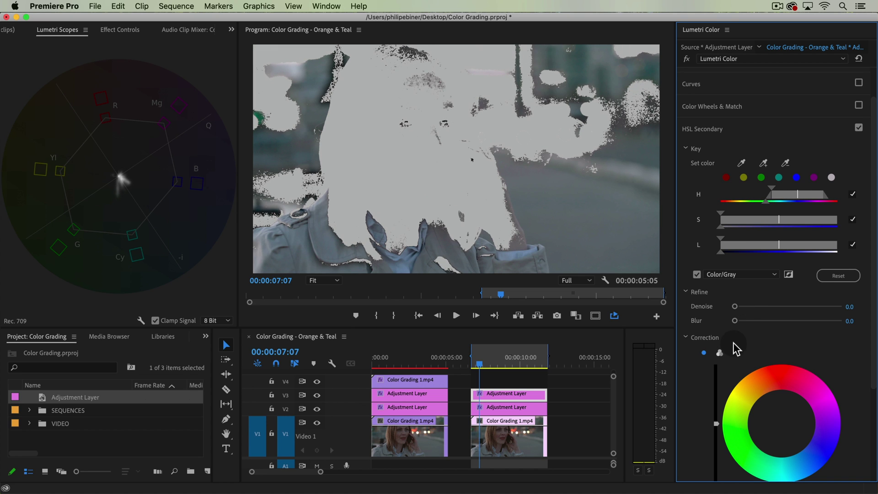
pyautogui.moveTo(736, 319); pyautogui.dragTo(844, 318)
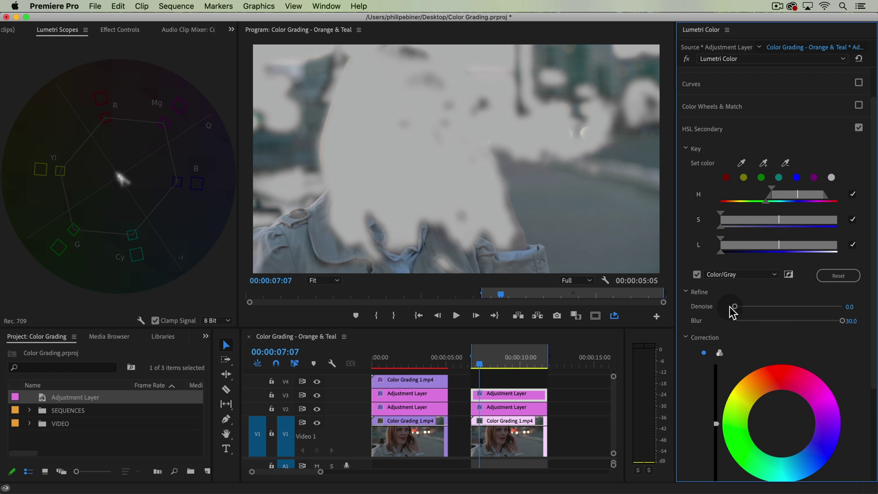
pyautogui.moveTo(739, 306)
pyautogui.mouseDown()
pyautogui.moveTo(767, 305)
pyautogui.moveTo(735, 309)
pyautogui.moveTo(754, 311)
pyautogui.mouseUp()
pyautogui.moveTo(760, 206)
pyautogui.mouseDown()
pyautogui.moveTo(731, 204)
pyautogui.moveTo(756, 206)
pyautogui.moveTo(802, 187)
pyautogui.moveTo(767, 200)
pyautogui.mouseUp()
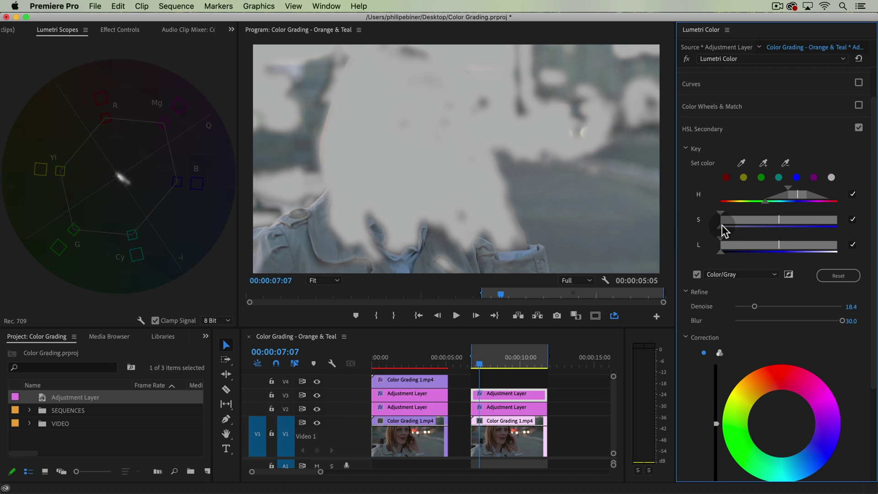
pyautogui.moveTo(720, 212); pyautogui.dragTo(698, 212)
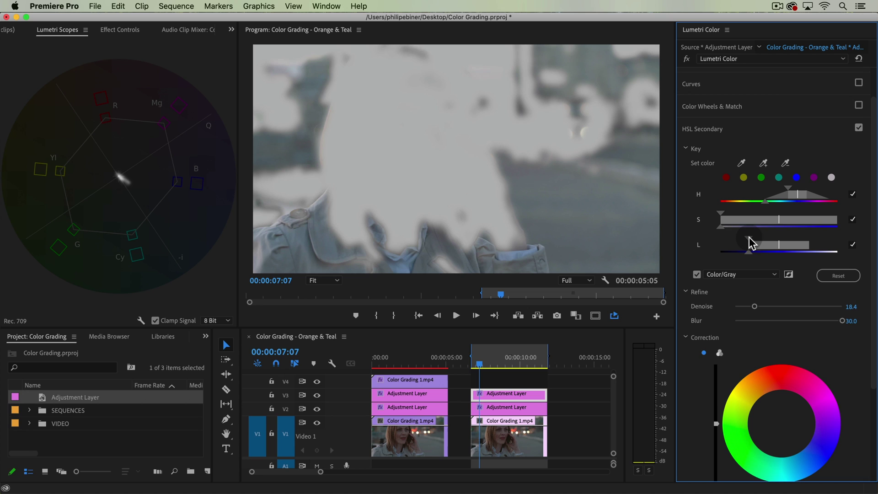
pyautogui.moveTo(749, 237); pyautogui.dragTo(724, 252)
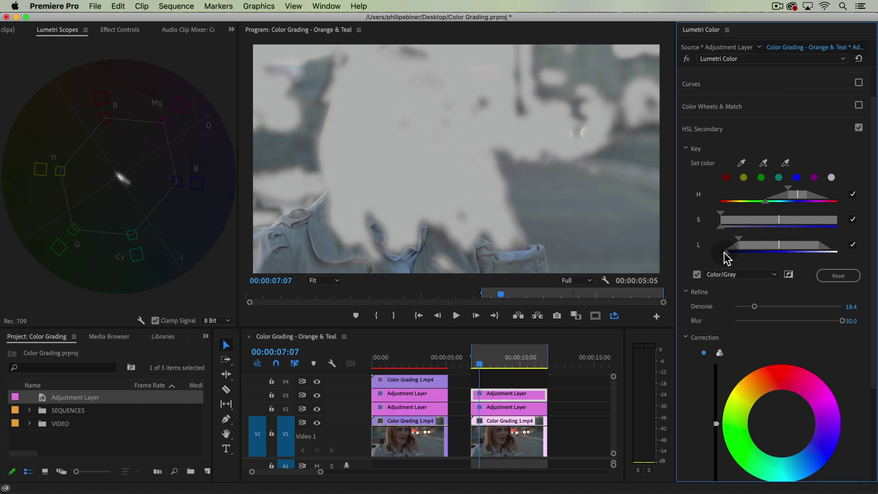
# Step: Turn off the mask preview and tint keyed blues toward teal with Contrast 39.8, Saturation 124.5
pyautogui.click(695, 273)
pyautogui.scroll(-1, 874, 244)
pyautogui.scroll(-3, 875, 244)
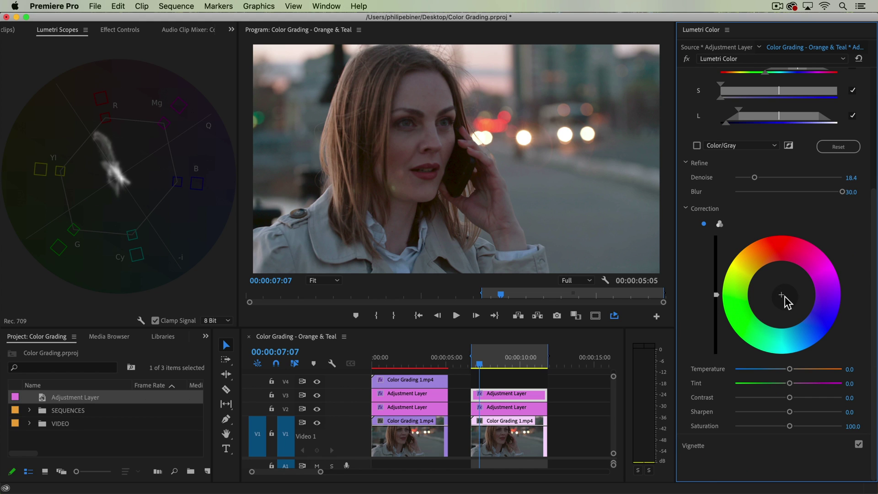
pyautogui.moveTo(781, 297); pyautogui.dragTo(782, 310)
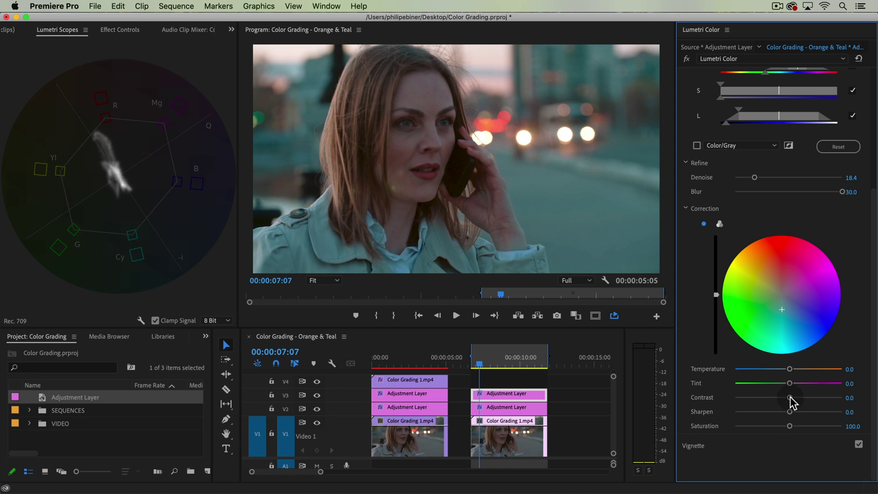
pyautogui.moveTo(790, 399); pyautogui.dragTo(810, 398)
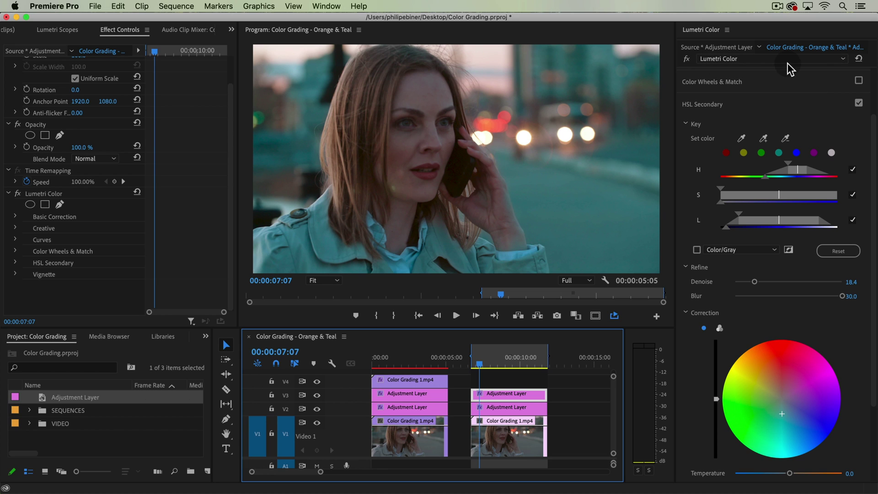
# Step: Add a second Lumetri Color effect and rename it 'Orange'
pyautogui.scroll(2, 850, 160)
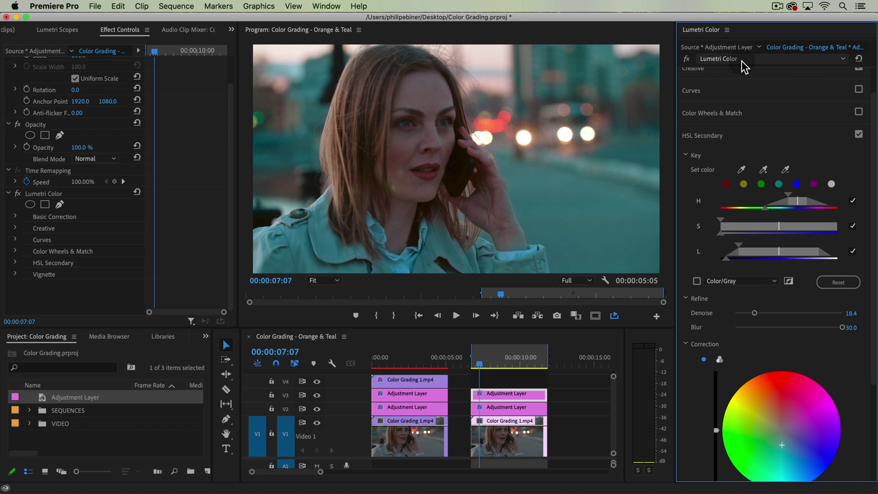
pyautogui.click(829, 57)
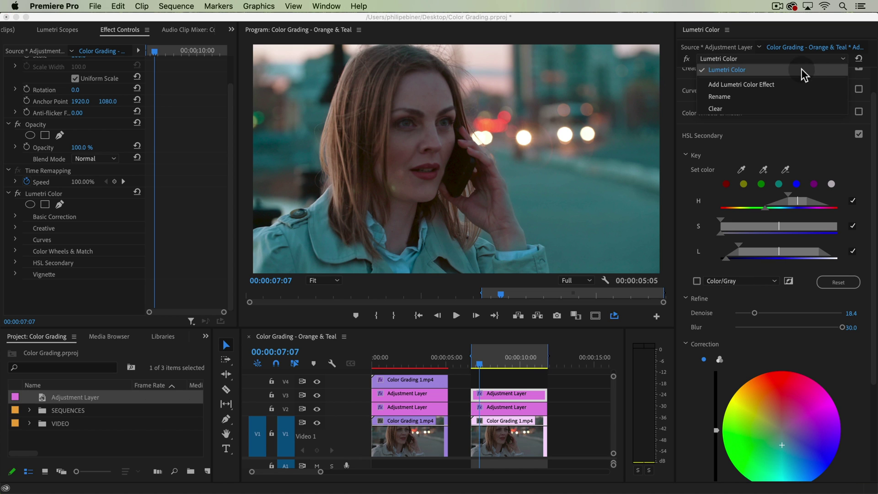
pyautogui.click(775, 84)
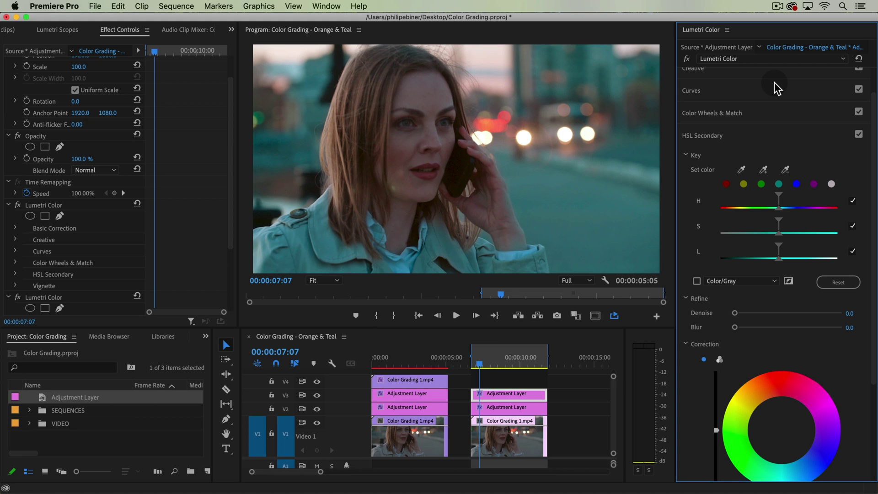
pyautogui.click(775, 59)
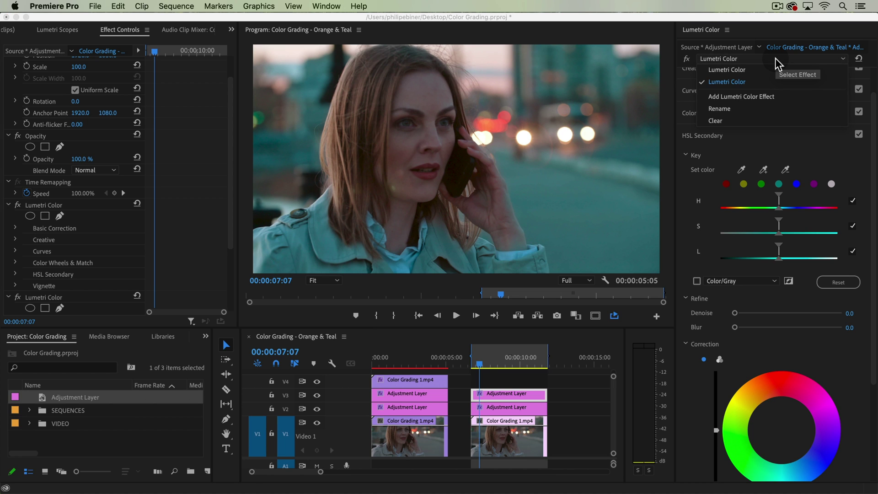
pyautogui.click(729, 109)
pyautogui.write('Orange')
pyautogui.press('Return')
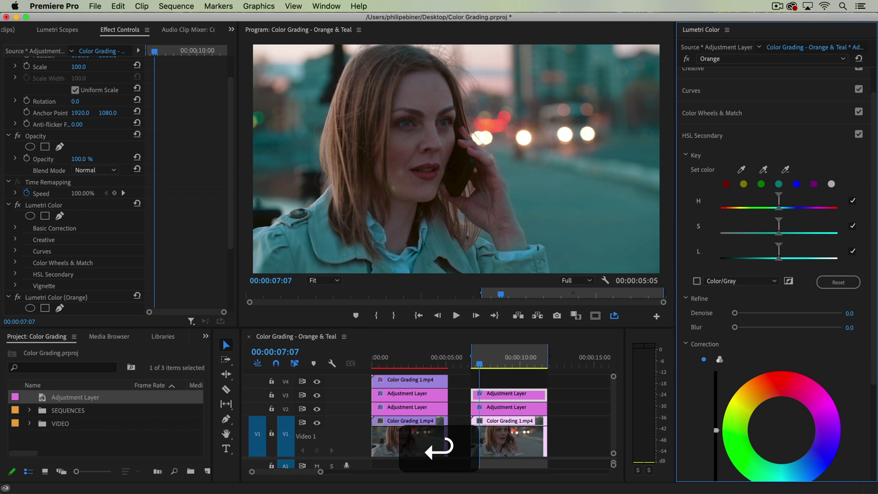
# Step: Confirm in Effect Controls that both Lumetri effects exist and select the Orange one
pyautogui.click(807, 57)
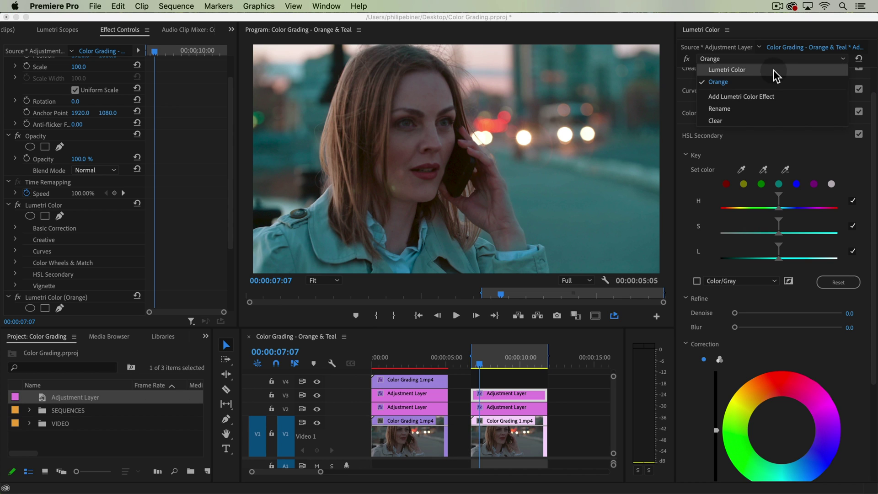
pyautogui.click(118, 32)
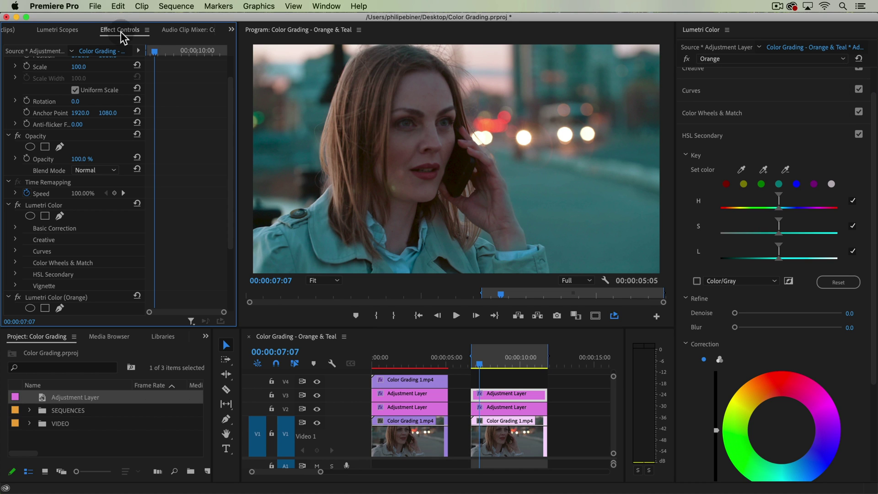
pyautogui.click(48, 206)
pyautogui.click(58, 297)
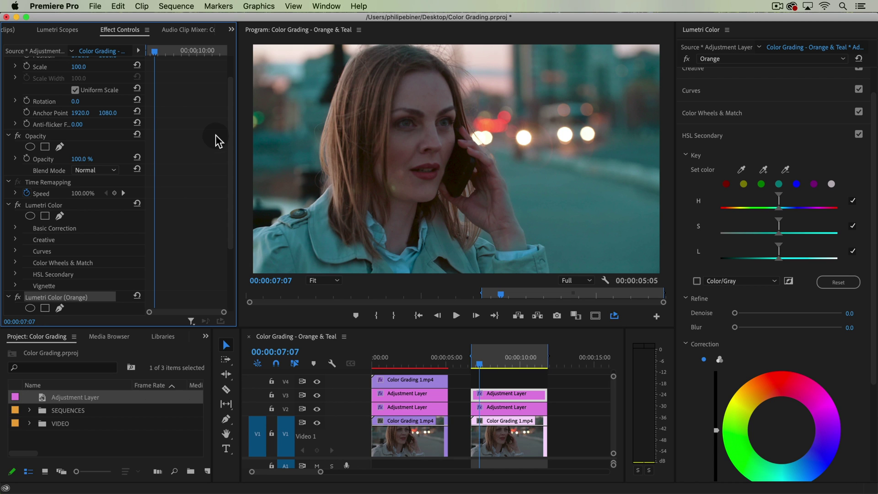
pyautogui.scroll(-1, 208, 153)
pyautogui.scroll(-3, 208, 153)
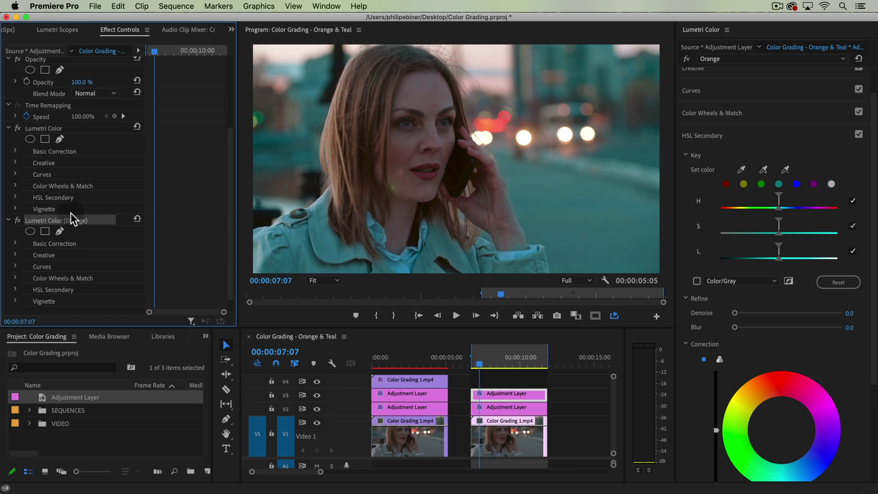
# Step: With the vectorscope showing, sample the woman's skin tone as the key and preview its mask
pyautogui.click(44, 31)
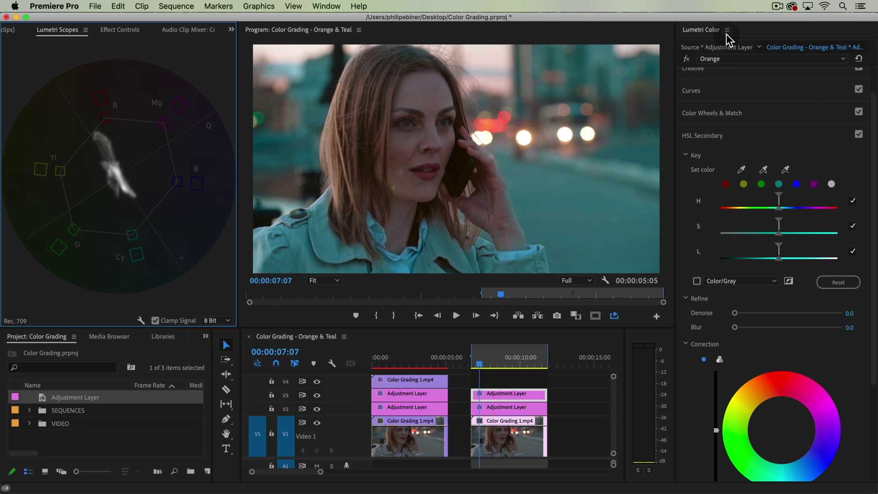
pyautogui.click(742, 170)
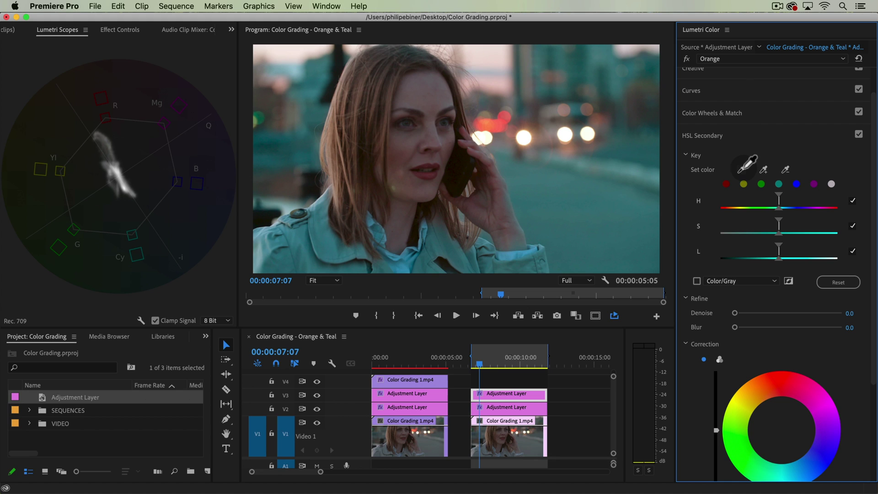
pyautogui.click(396, 154)
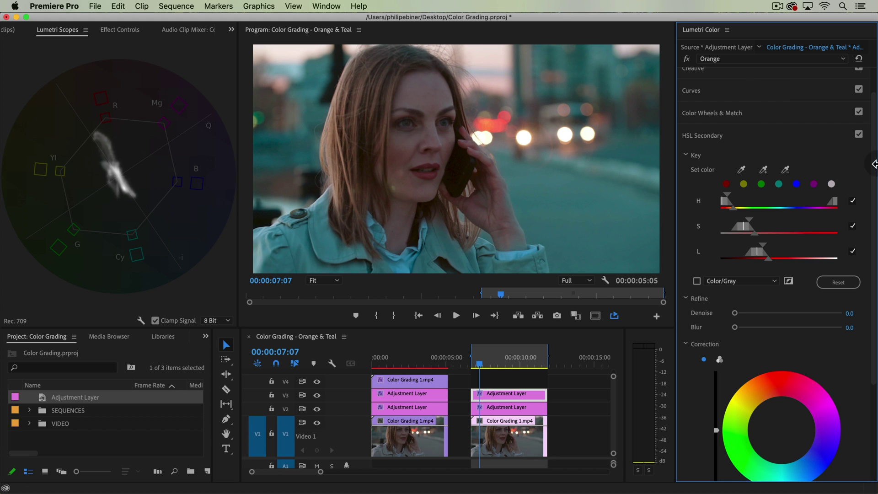
pyautogui.click(726, 183)
pyautogui.click(696, 280)
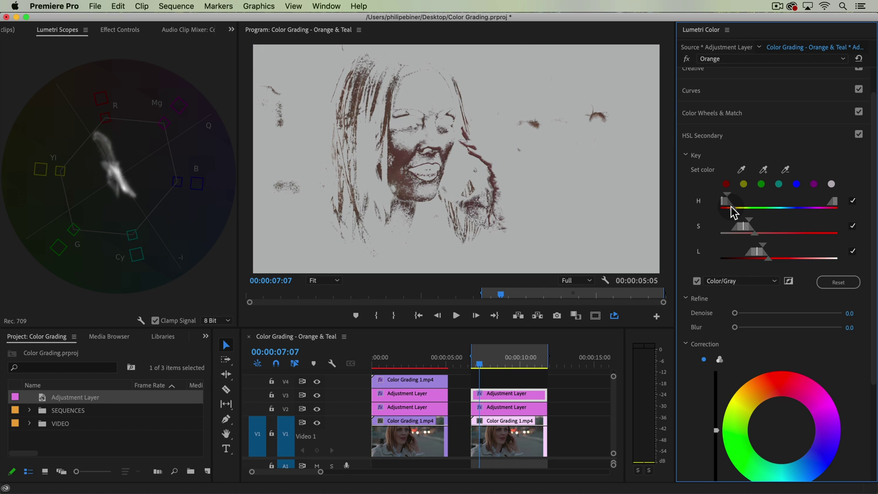
# Step: Soften the skin key's hue edge and set Blur to 15.6, then turn off Color/Gray
pyautogui.moveTo(733, 208); pyautogui.dragTo(780, 259)
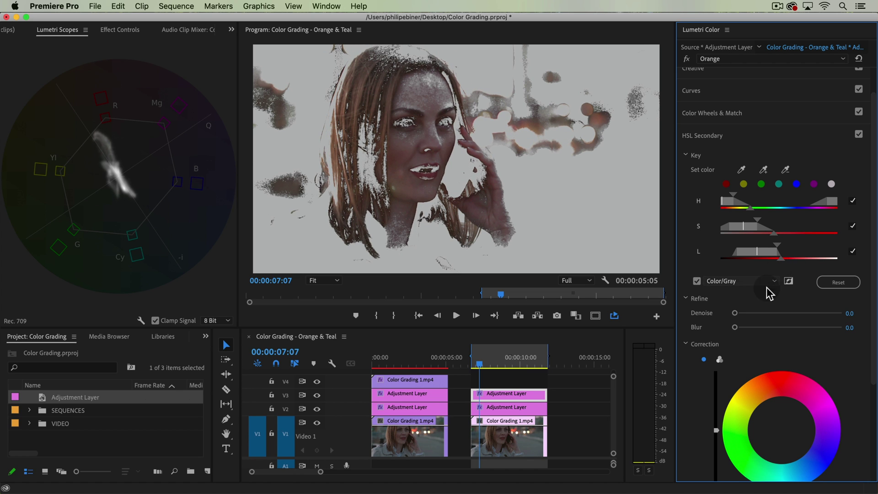
pyautogui.moveTo(748, 327); pyautogui.dragTo(776, 327)
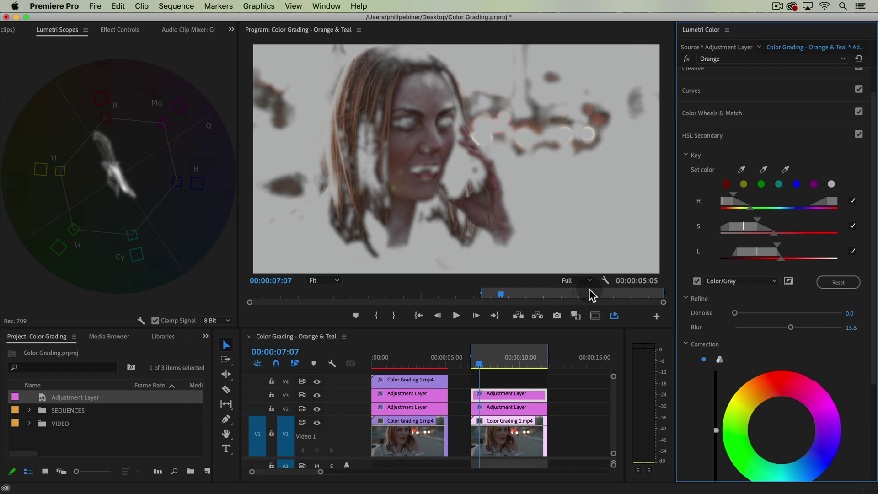
pyautogui.click(697, 281)
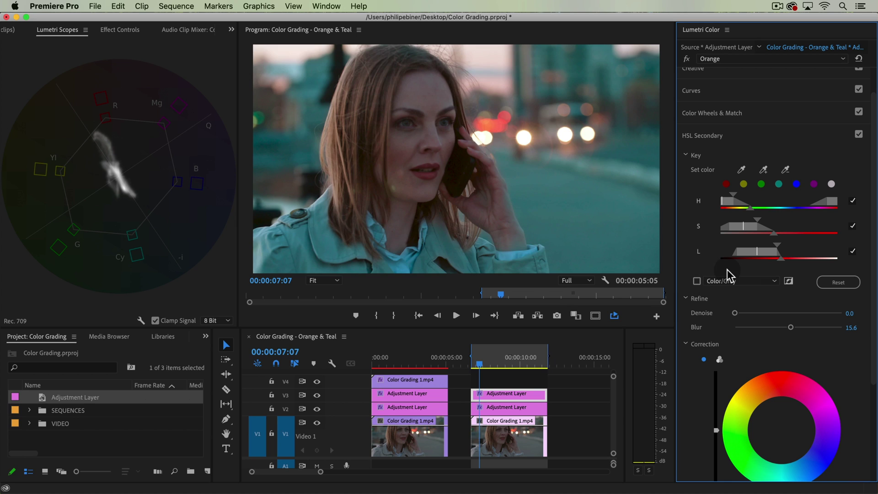
# Step: Push the keyed skin tones toward orange with the HSL Secondary correction wheel
pyautogui.click(870, 113)
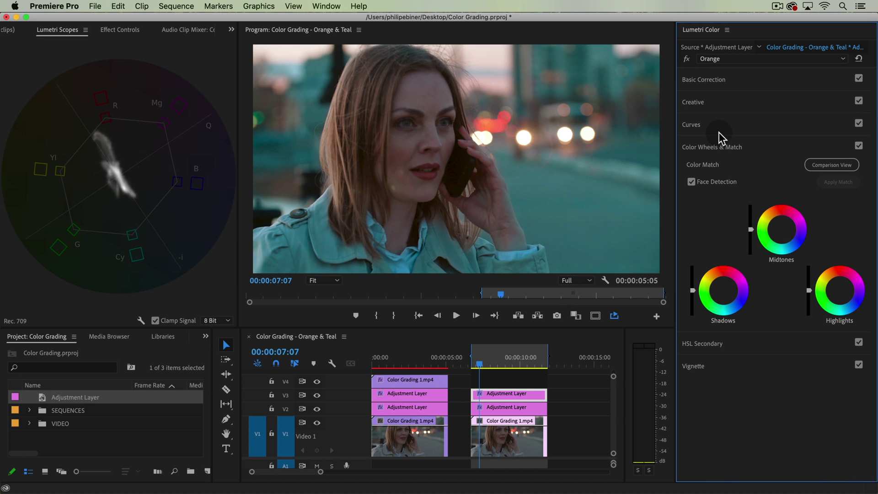
pyautogui.click(705, 344)
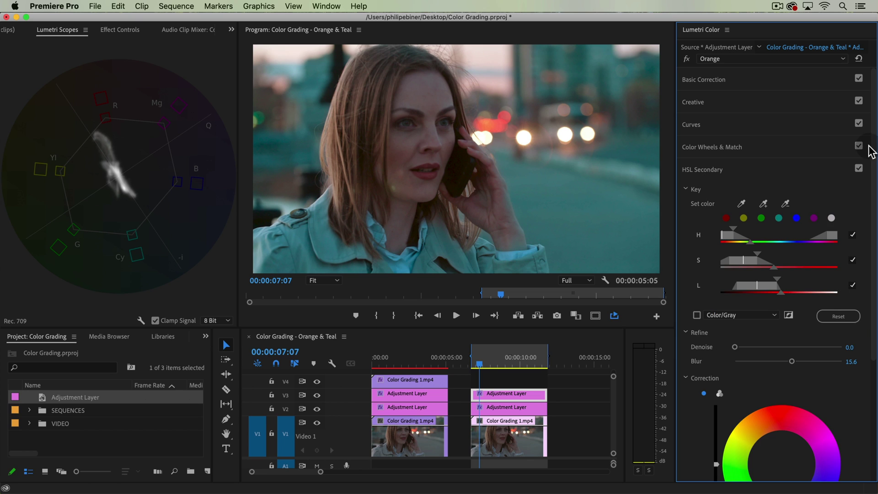
pyautogui.moveTo(871, 146); pyautogui.dragTo(872, 284)
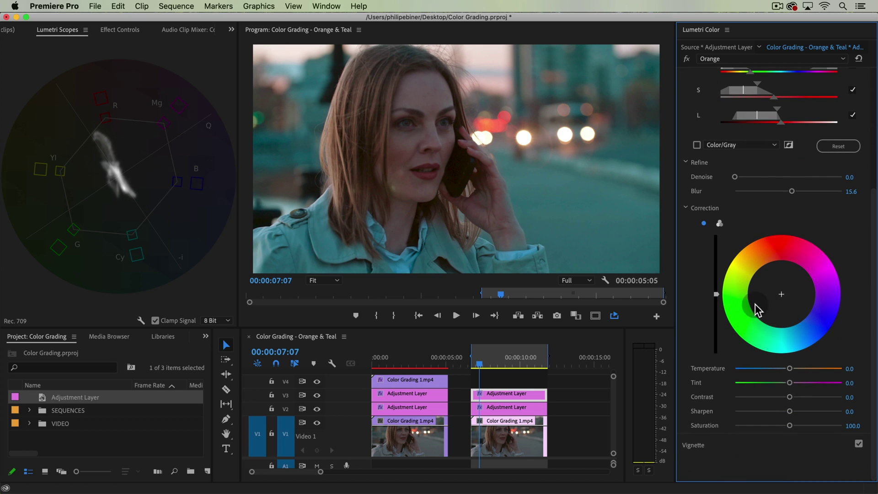
pyautogui.moveTo(780, 294); pyautogui.dragTo(777, 287)
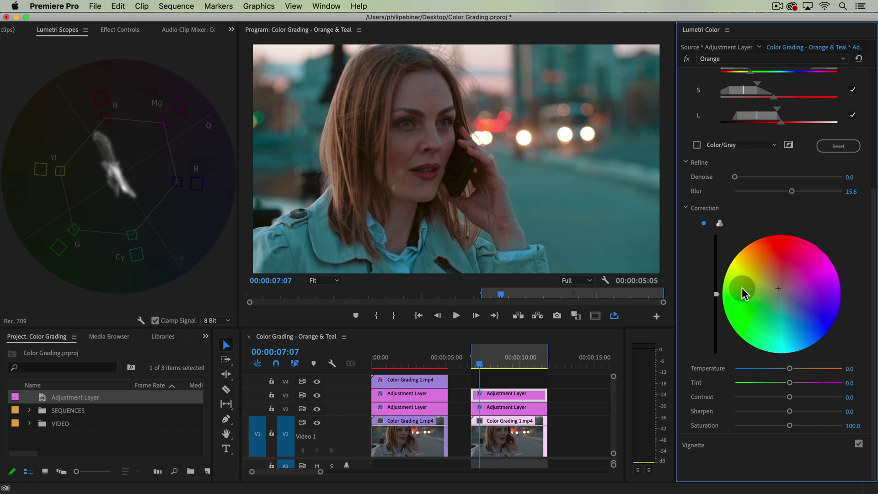
# Step: In the three-wheel view, warm the skin's shadows and highlights, then toggle V3's grade off and on to compare
pyautogui.click(718, 224)
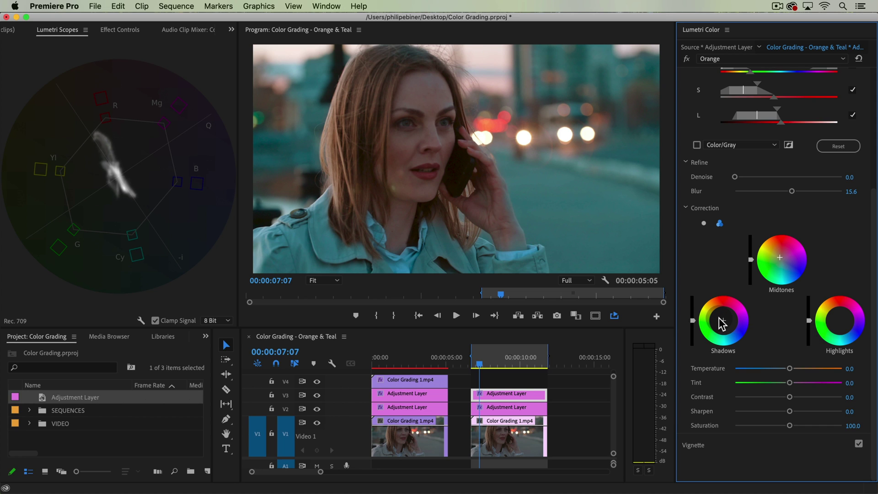
pyautogui.moveTo(721, 322); pyautogui.dragTo(723, 325)
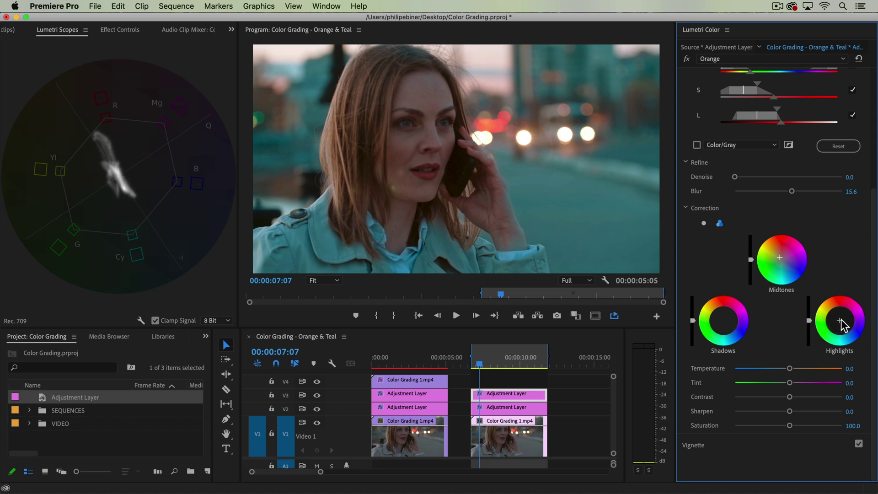
pyautogui.moveTo(837, 318); pyautogui.dragTo(835, 315)
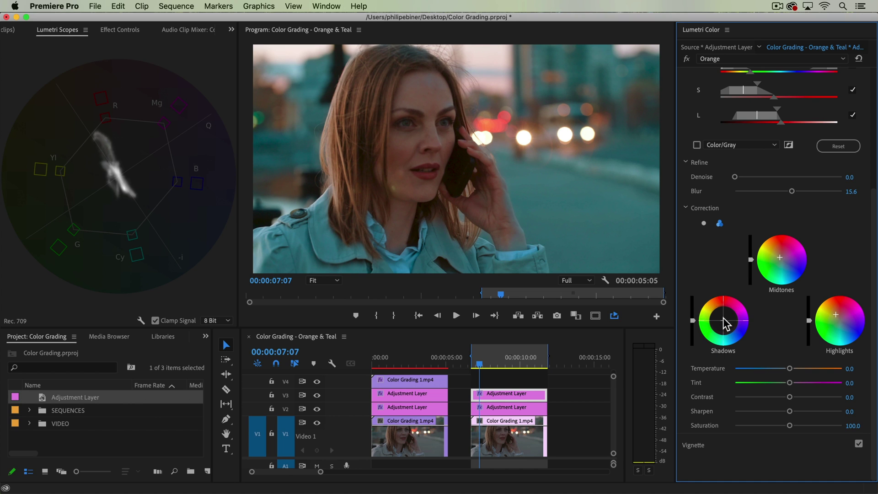
pyautogui.moveTo(724, 322); pyautogui.dragTo(723, 320)
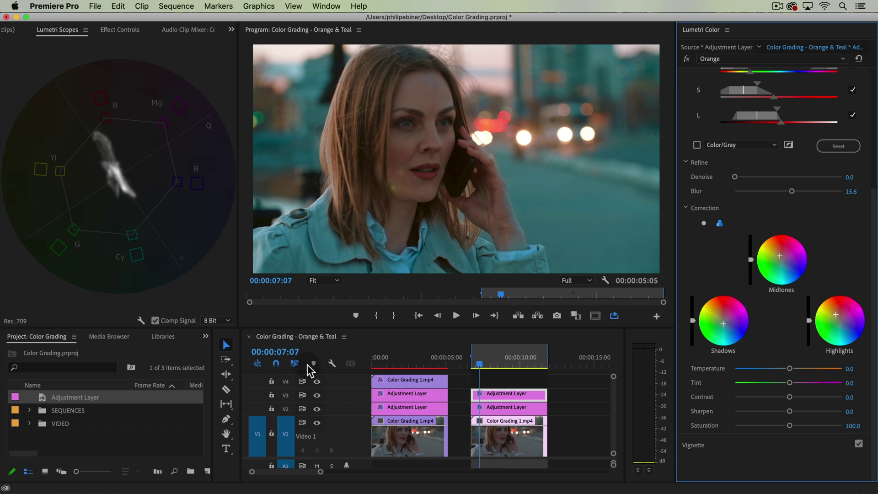
pyautogui.click(317, 395)
pyautogui.click(317, 395)
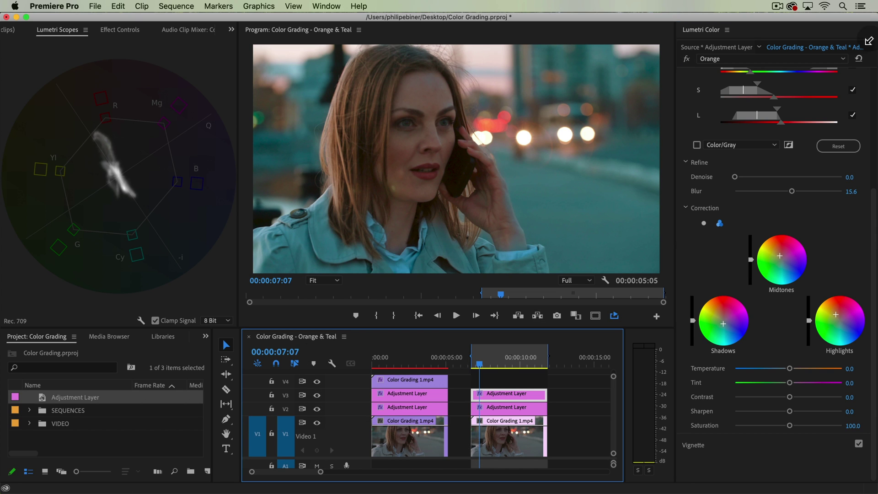
# Step: Collapse the HSL Secondary controls and compare the look with track V3 hidden and shown
pyautogui.scroll(5, 874, 213)
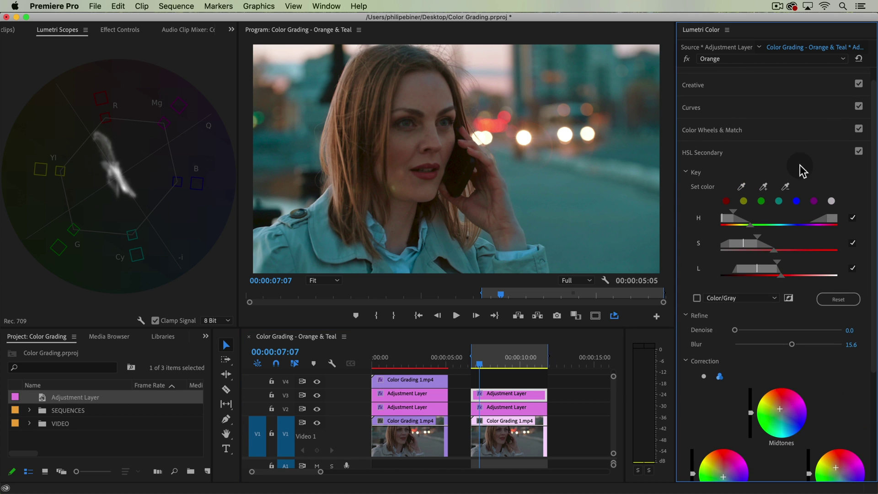
pyautogui.click(790, 152)
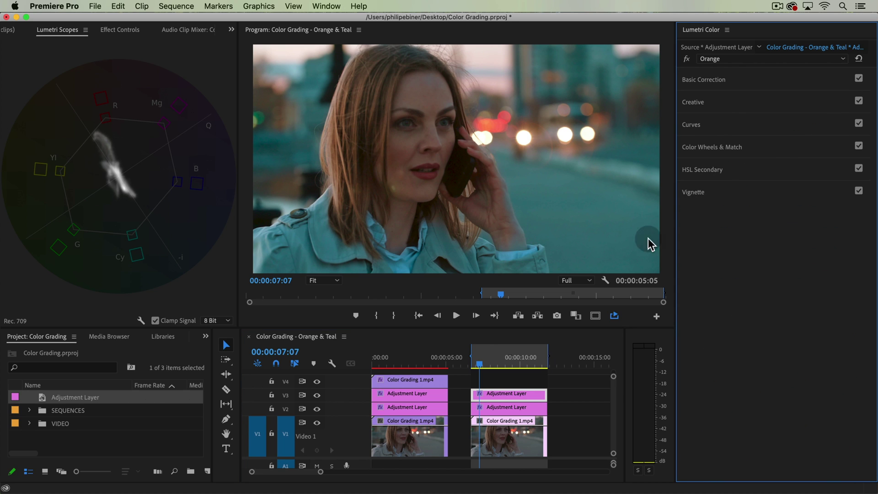
pyautogui.click(317, 396)
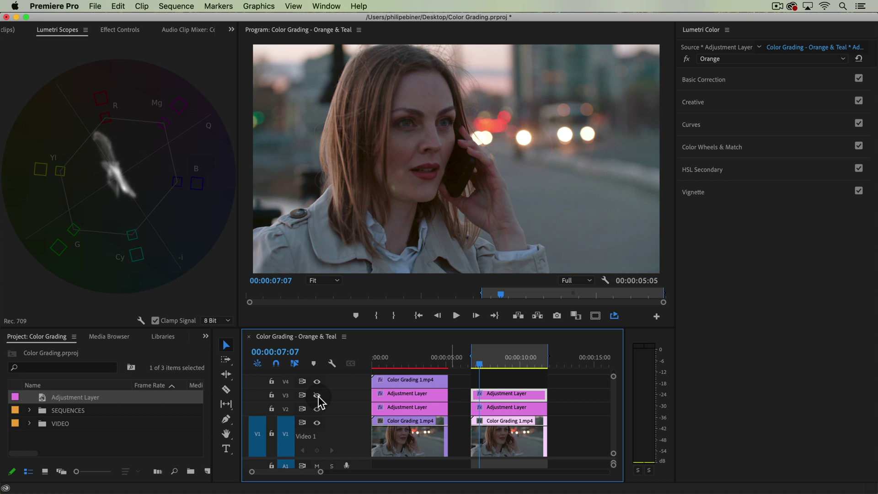
pyautogui.click(317, 396)
# Step: Preview clips from the VIDEO bin, place Color Grading 3.mp4 at the end of V1, and zoom out
pyautogui.click(28, 423)
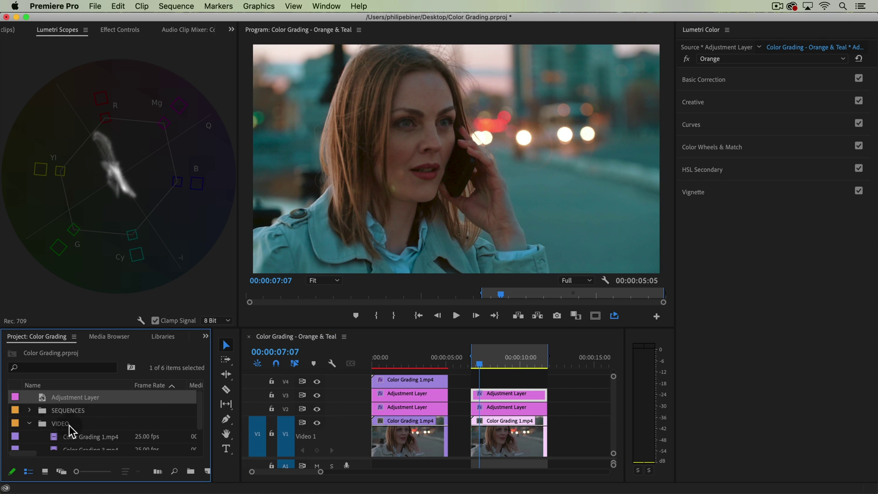
pyautogui.doubleClick(85, 432)
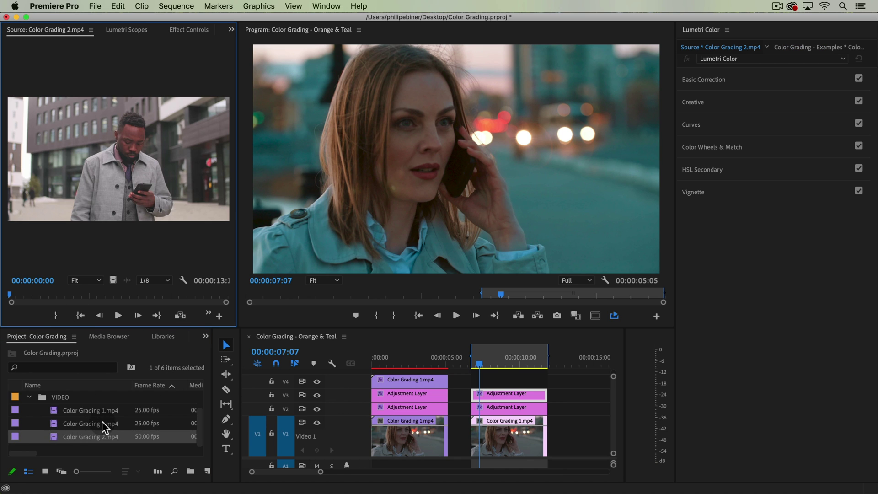
pyautogui.doubleClick(102, 422)
pyautogui.click(70, 293)
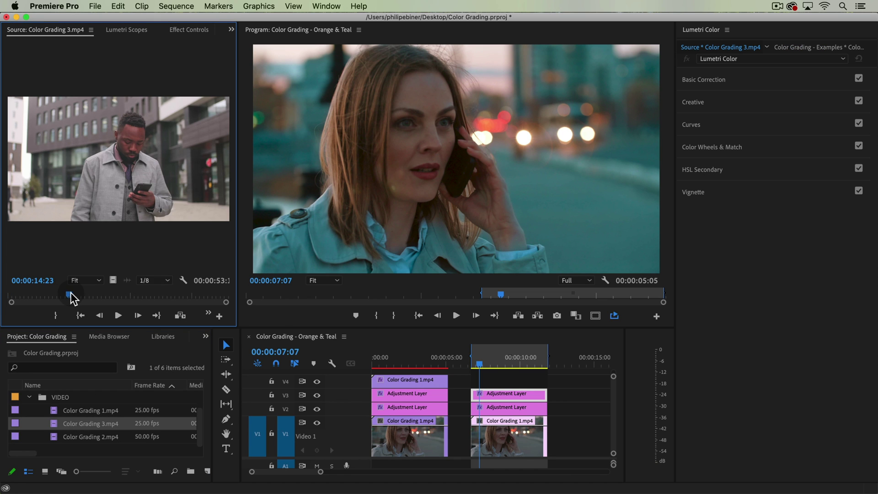
pyautogui.moveTo(93, 424); pyautogui.dragTo(559, 452)
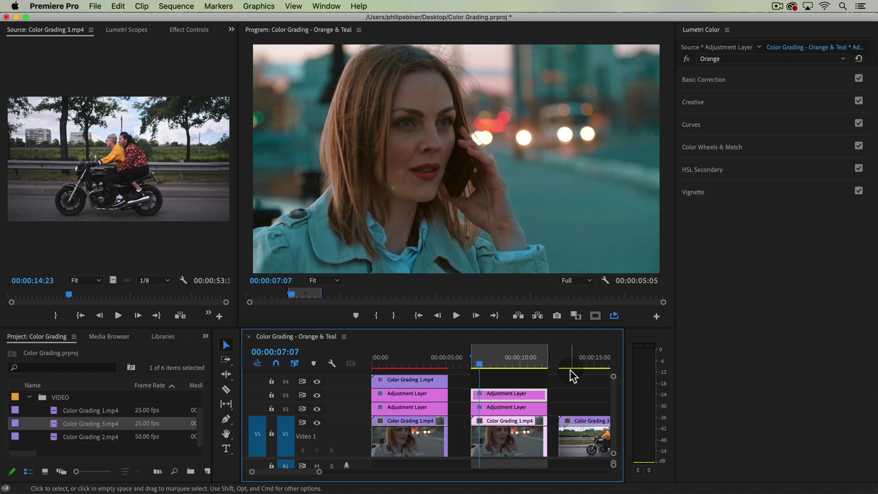
pyautogui.click(572, 365)
pyautogui.click(575, 390)
pyautogui.press('-')
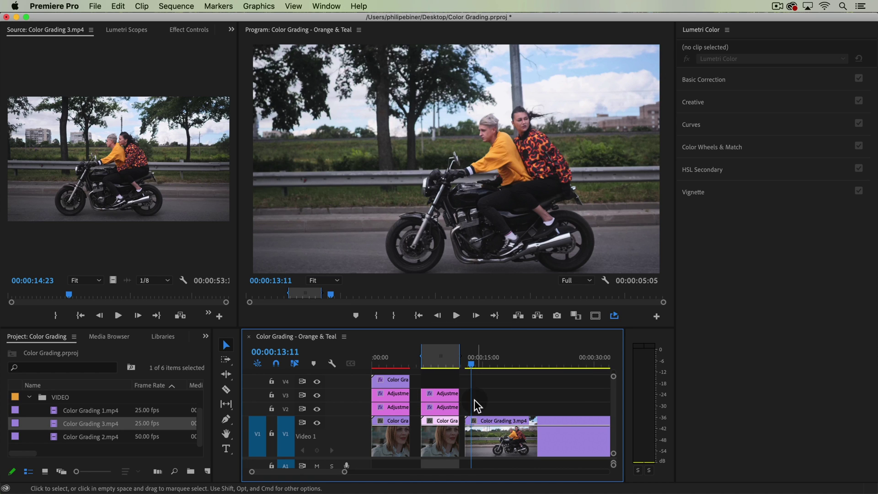
# Step: Extend the V3 adjustment layer over the motorcycle clip and compare it with V3 off and on
pyautogui.click(433, 400)
pyautogui.moveTo(458, 394); pyautogui.dragTo(573, 396)
pyautogui.click(492, 359)
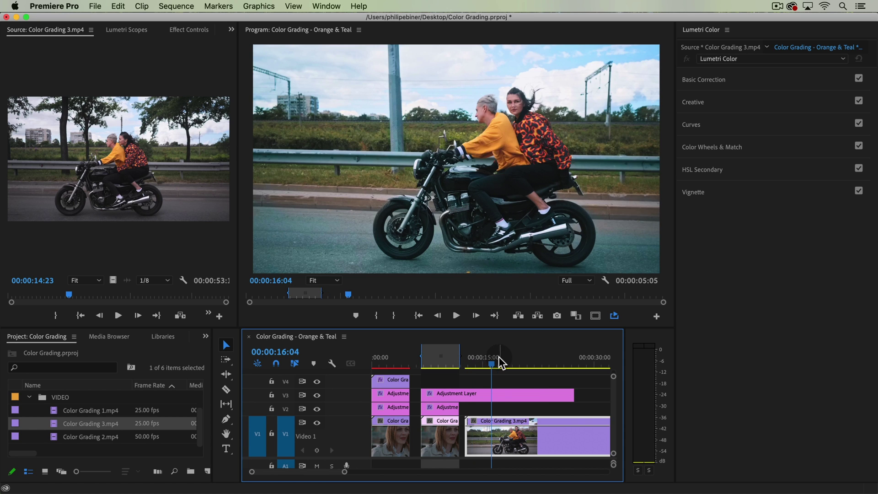
pyautogui.click(317, 395)
pyautogui.click(317, 395)
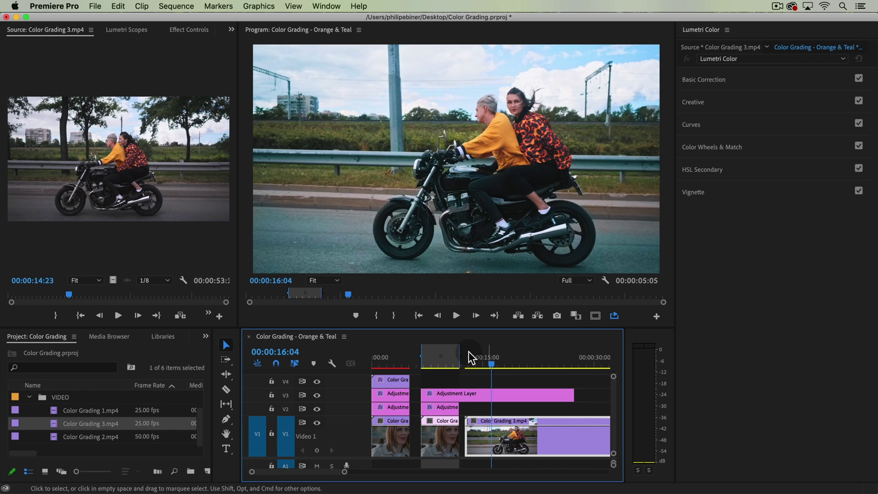
# Step: Play back the woman clip from around 07:10 to review the grade
pyautogui.click(476, 396)
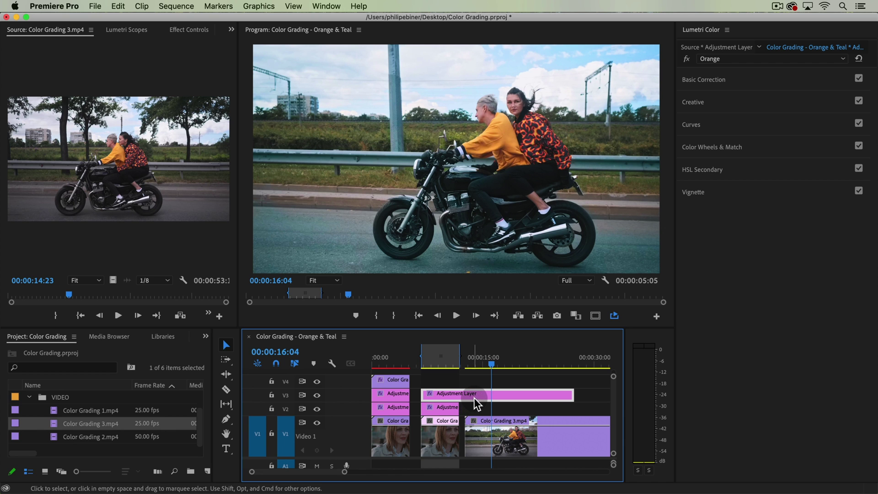
pyautogui.click(425, 364)
pyautogui.press('space')
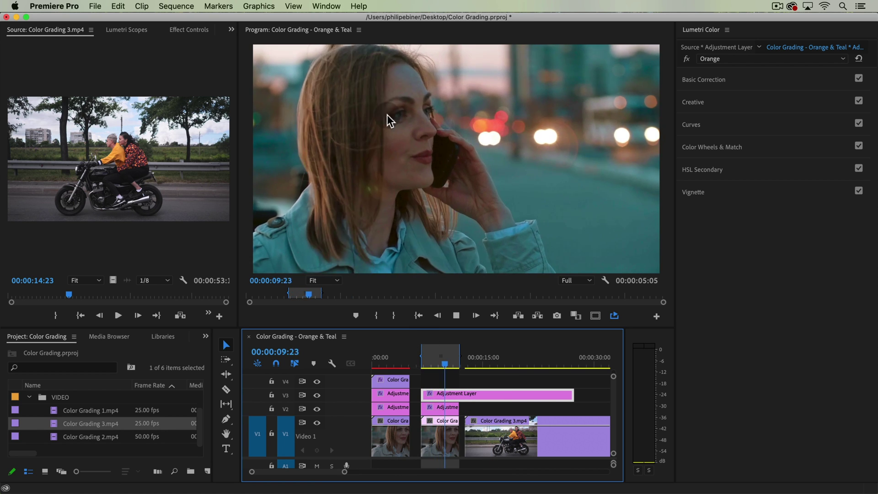
pyautogui.press('space')
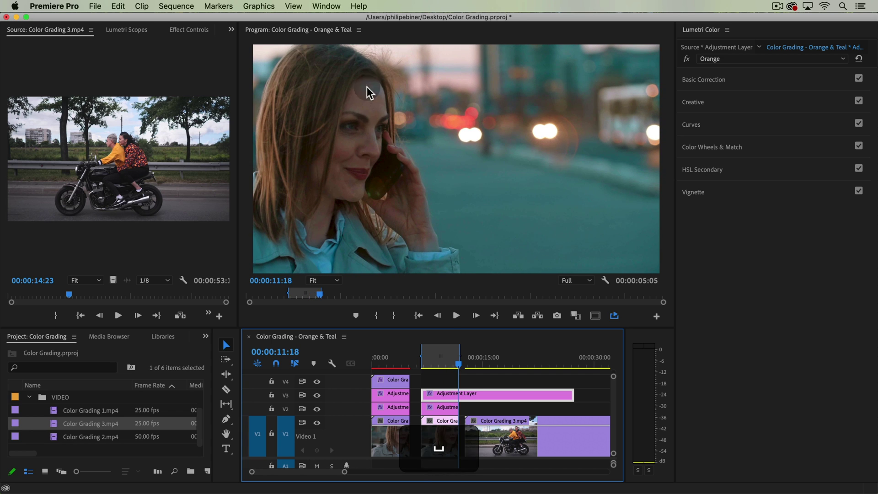
# Step: At 08:15, switch to the plain Lumetri Color effect and view its HSL Secondary key as a Color/Gray mask
pyautogui.click(436, 355)
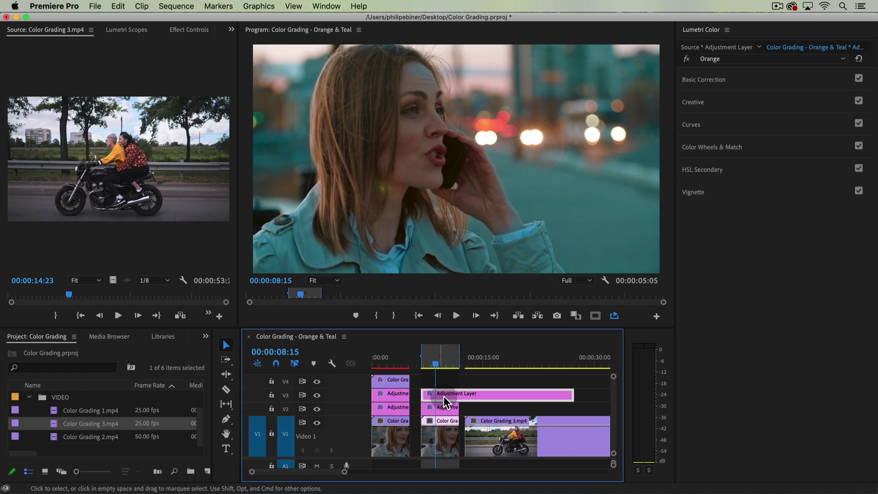
pyautogui.click(717, 57)
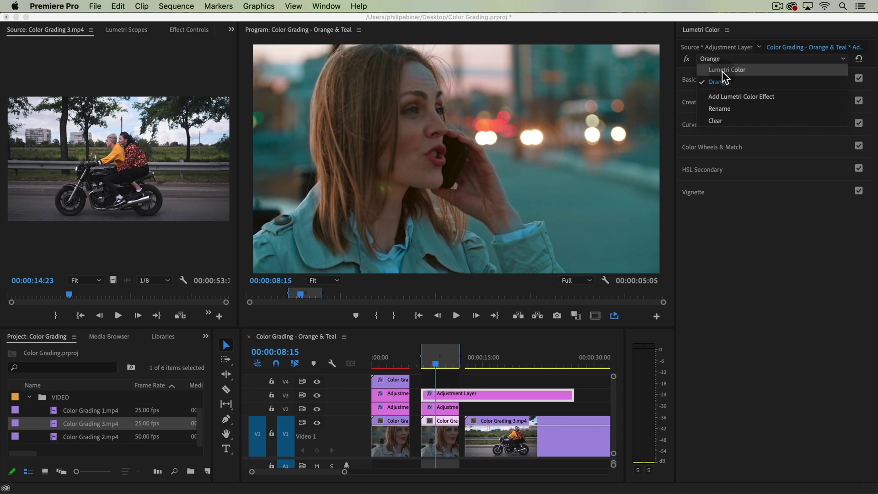
pyautogui.click(722, 70)
pyautogui.click(741, 171)
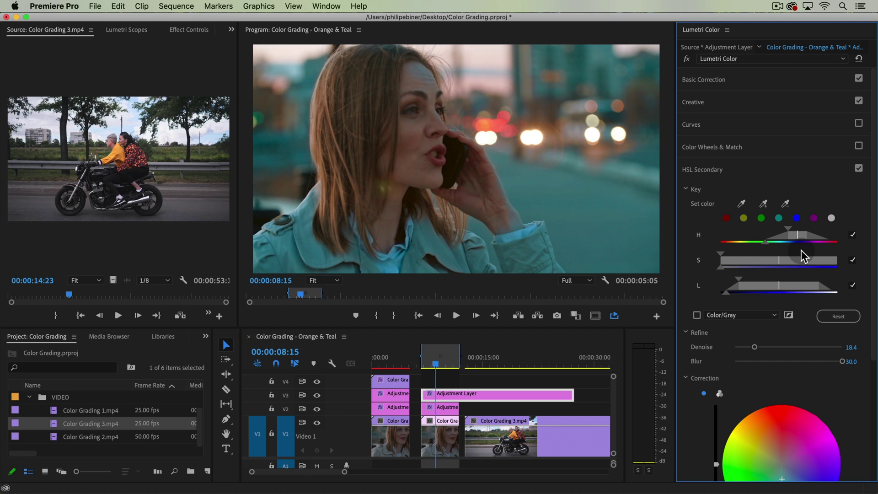
pyautogui.click(697, 315)
pyautogui.click(391, 71)
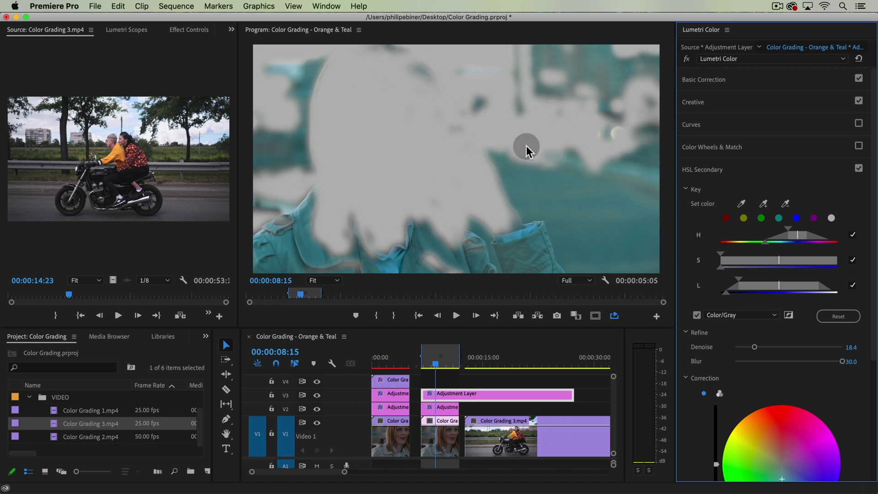
# Step: Narrow the key's hue range and raise its lower lightness bound, then play the graded clip
pyautogui.moveTo(767, 243); pyautogui.dragTo(789, 230)
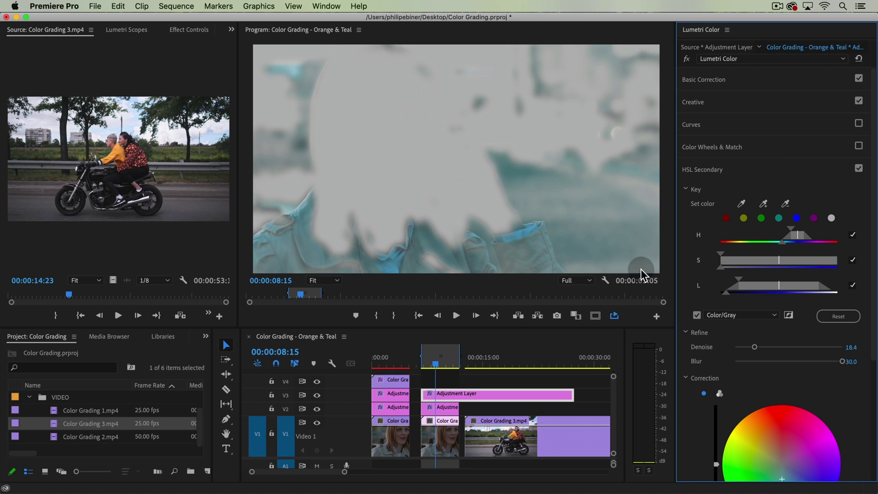
pyautogui.moveTo(737, 281)
pyautogui.mouseDown()
pyautogui.moveTo(756, 280)
pyautogui.moveTo(748, 281)
pyautogui.mouseUp()
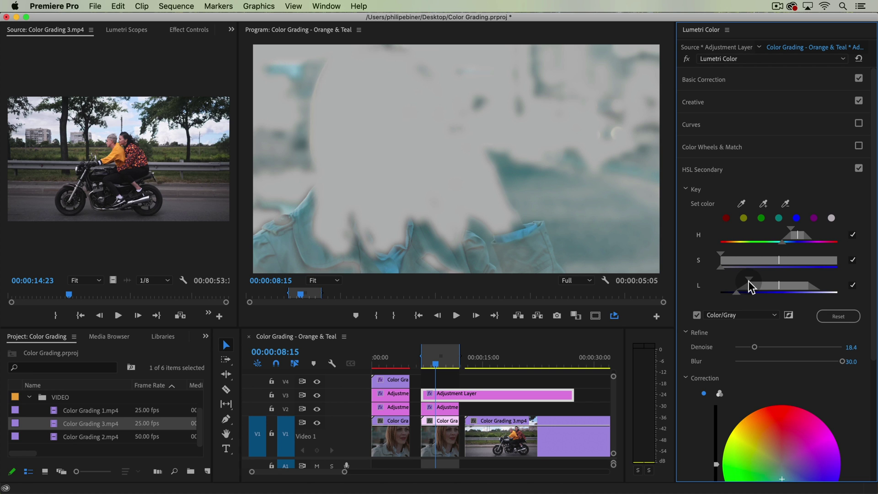
pyautogui.click(697, 315)
pyautogui.press('space')
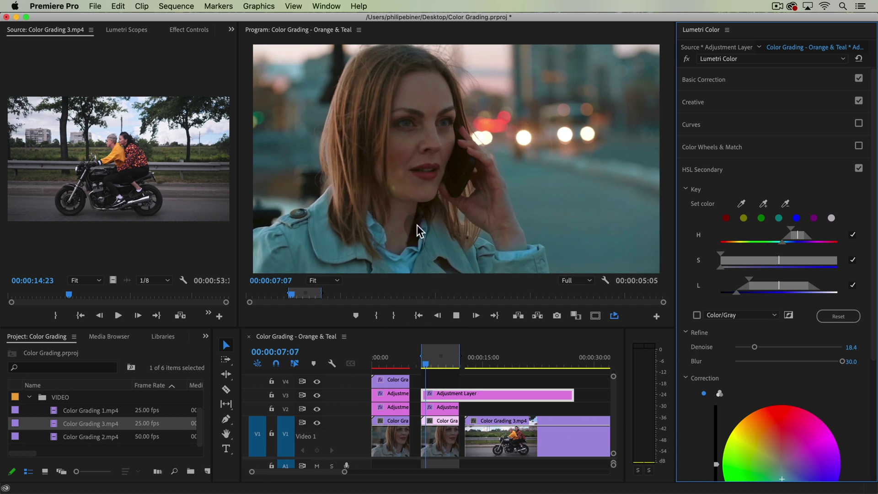
pyautogui.click(415, 165)
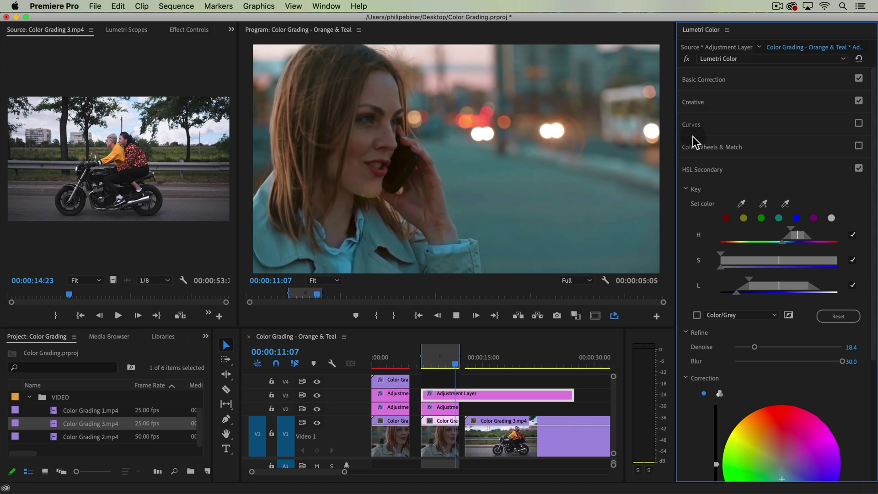
# Step: Turn off HSL Secondary and enable Color Wheels & Match and Curves
pyautogui.press('space')
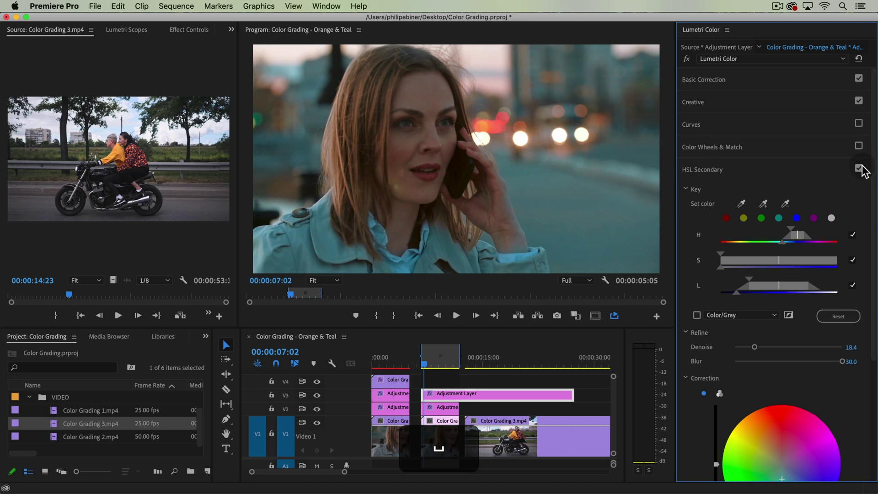
pyautogui.click(859, 167)
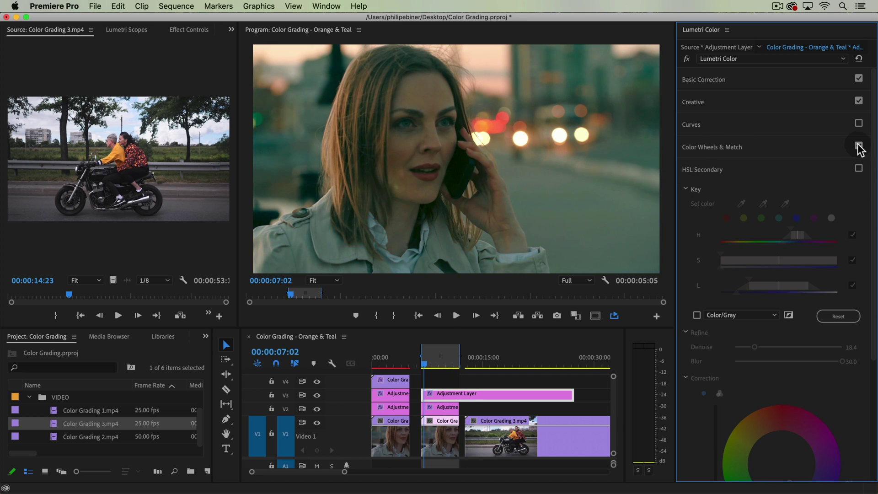
pyautogui.click(859, 146)
pyautogui.click(859, 123)
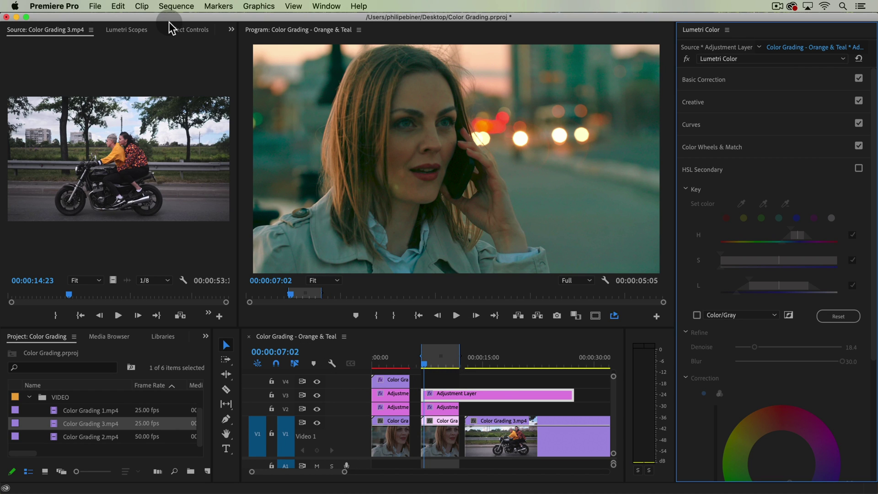
# Step: Disable the Lumetri Color (Orange) effect in Effect Controls and check the woman and motorcycle clips
pyautogui.click(187, 29)
pyautogui.scroll(-5, 193, 204)
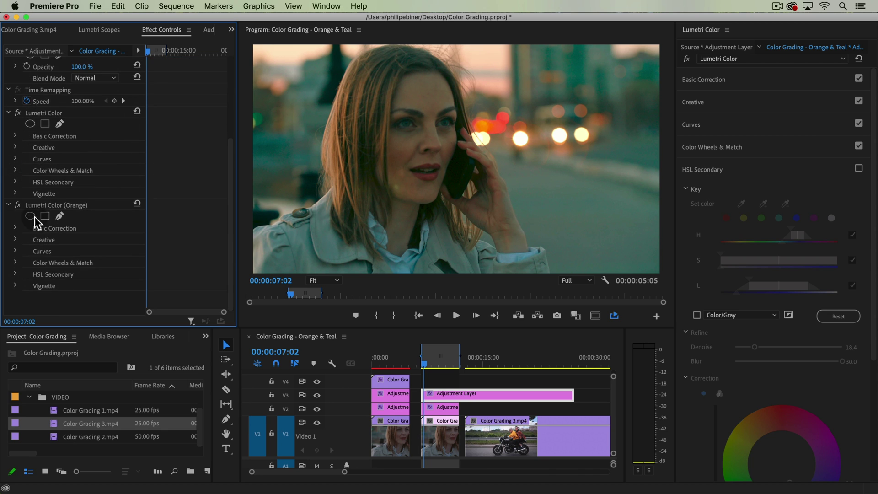
pyautogui.click(17, 206)
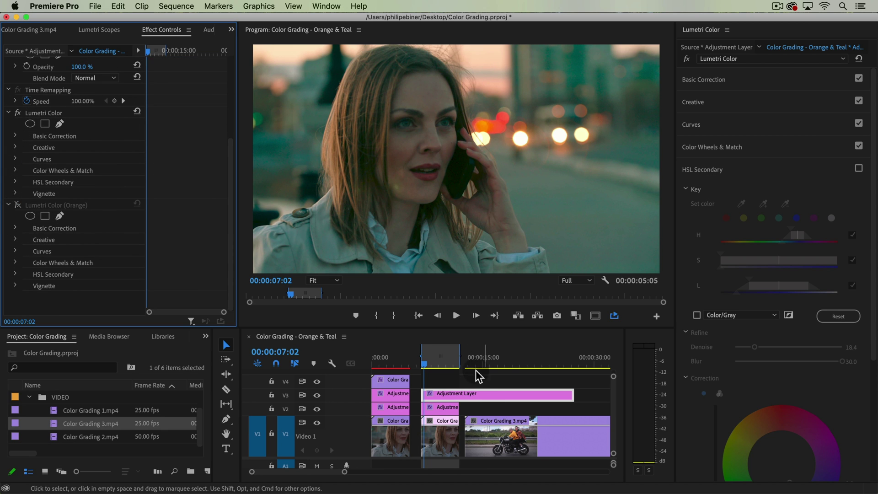
pyautogui.click(446, 359)
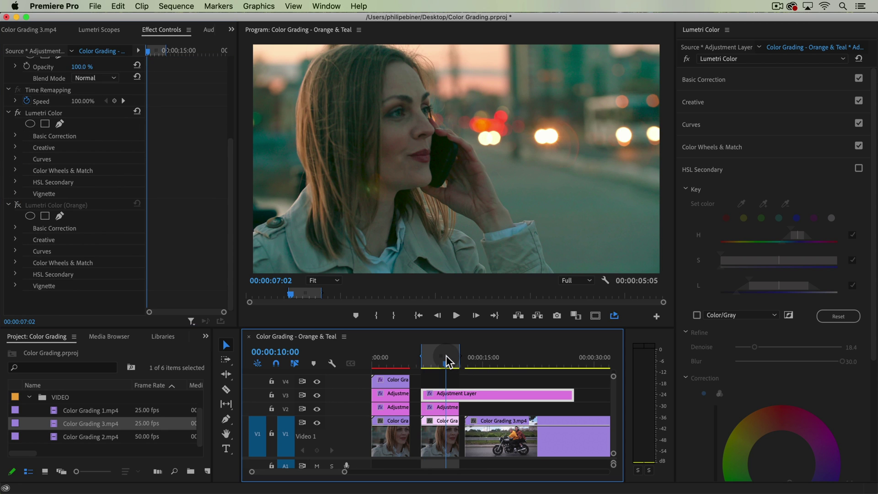
pyautogui.click(492, 358)
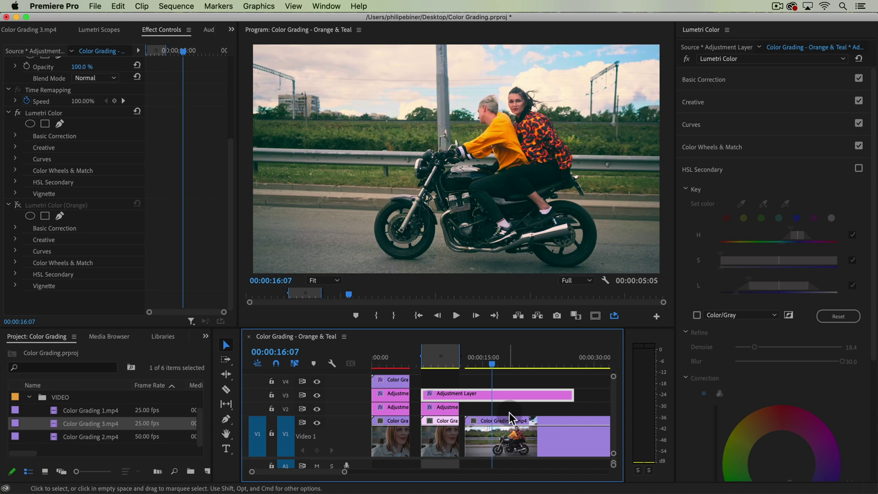
pyautogui.hotkey('shift', 'i')
pyautogui.click(486, 358)
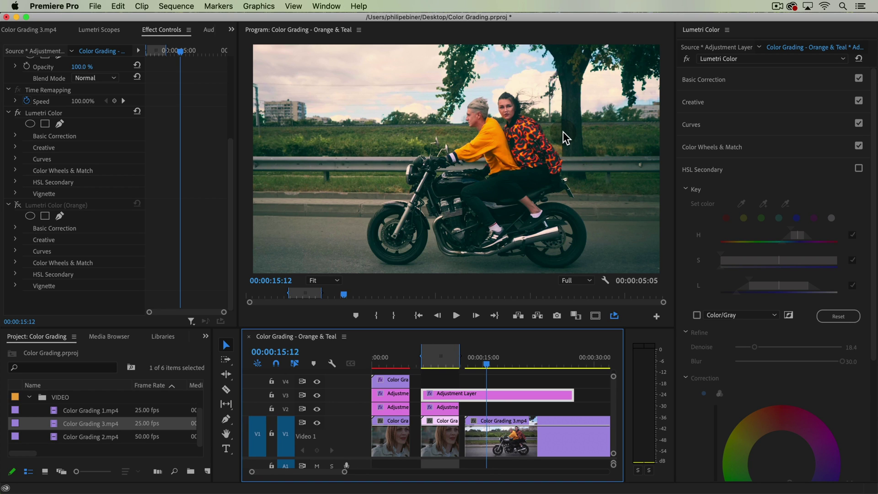
pyautogui.click(442, 363)
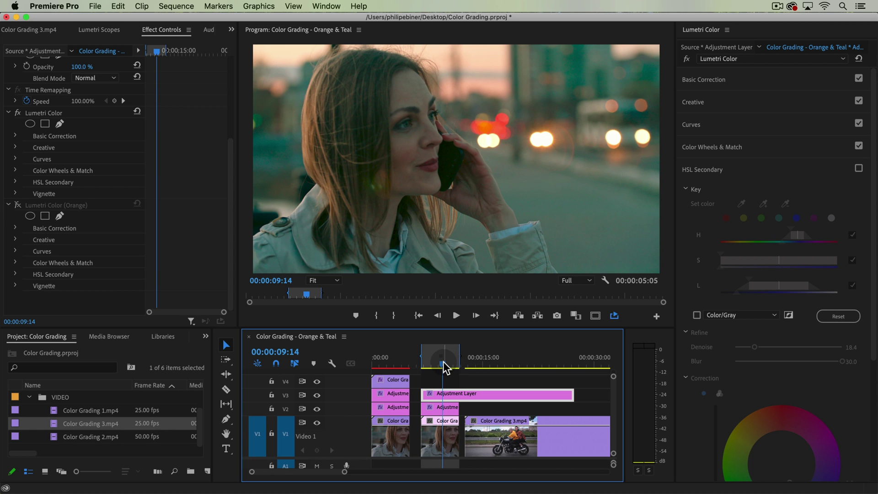
pyautogui.click(448, 364)
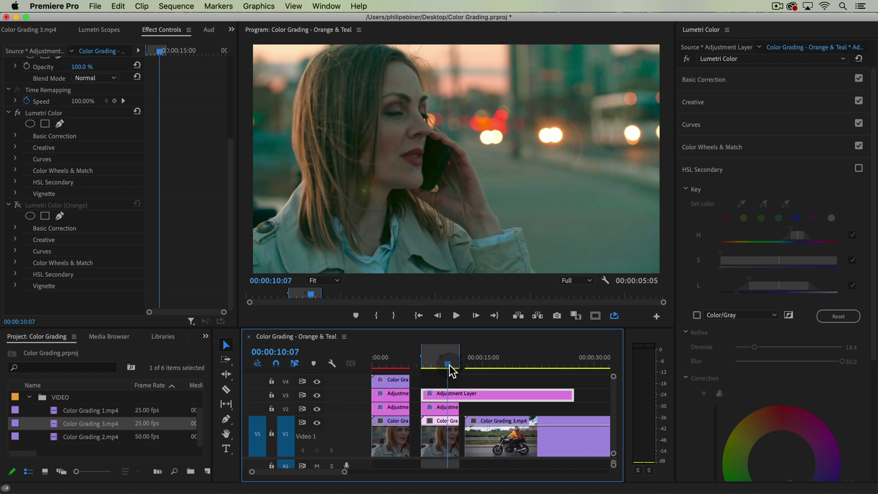
pyautogui.moveTo(449, 365); pyautogui.dragTo(451, 361)
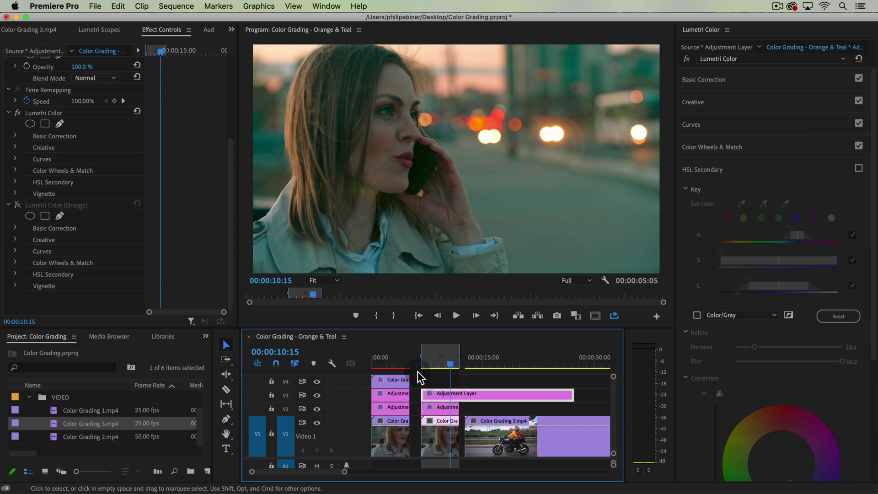
pyautogui.moveTo(427, 361); pyautogui.dragTo(447, 353)
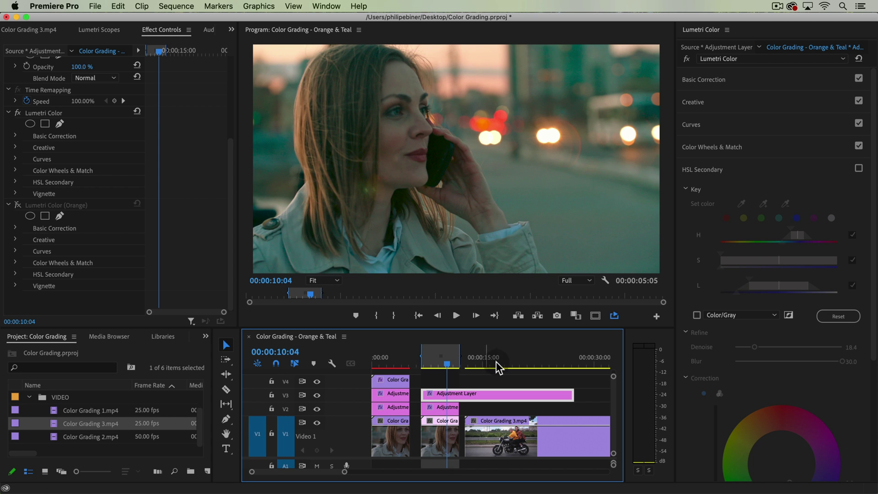
pyautogui.click(488, 365)
pyautogui.click(431, 351)
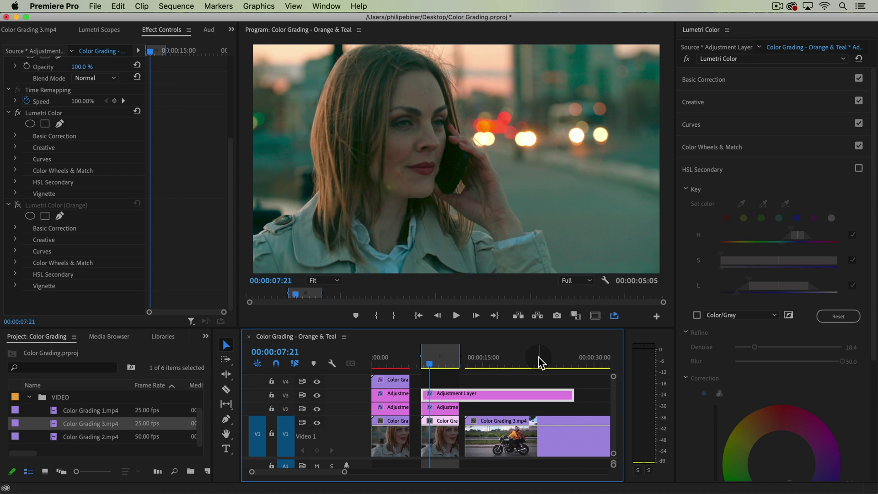
pyautogui.click(496, 357)
# Step: On the woman clip at 08:05, toggle V3's grade off and on repeatedly, ending with it hidden
pyautogui.click(433, 353)
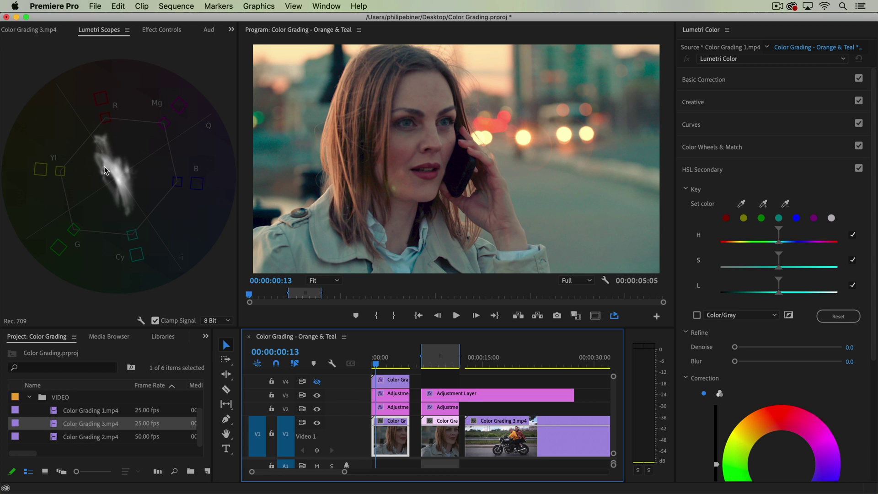
pyautogui.click(316, 395)
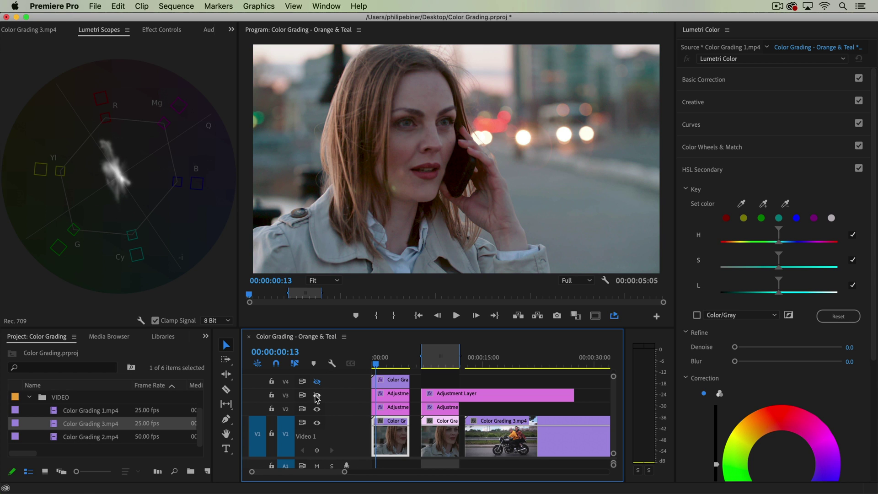
pyautogui.click(317, 396)
pyautogui.click(317, 396)
pyautogui.click(316, 396)
pyautogui.click(317, 396)
pyautogui.click(317, 396)
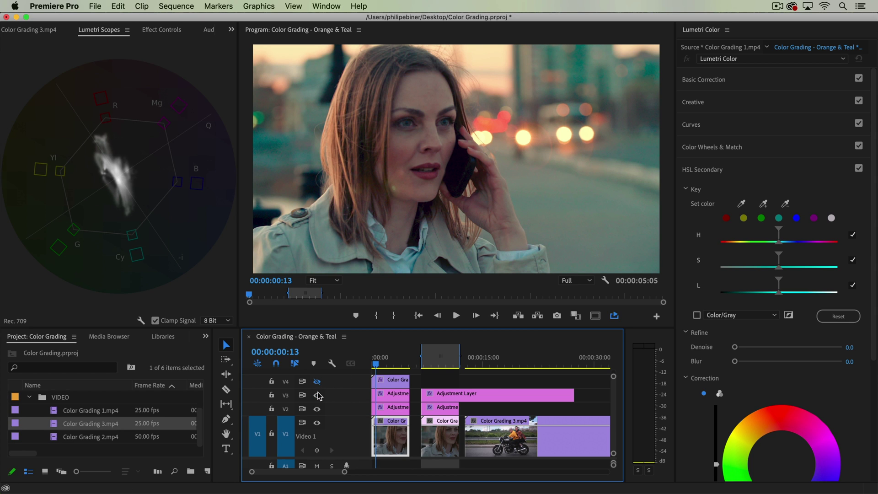
pyautogui.click(317, 395)
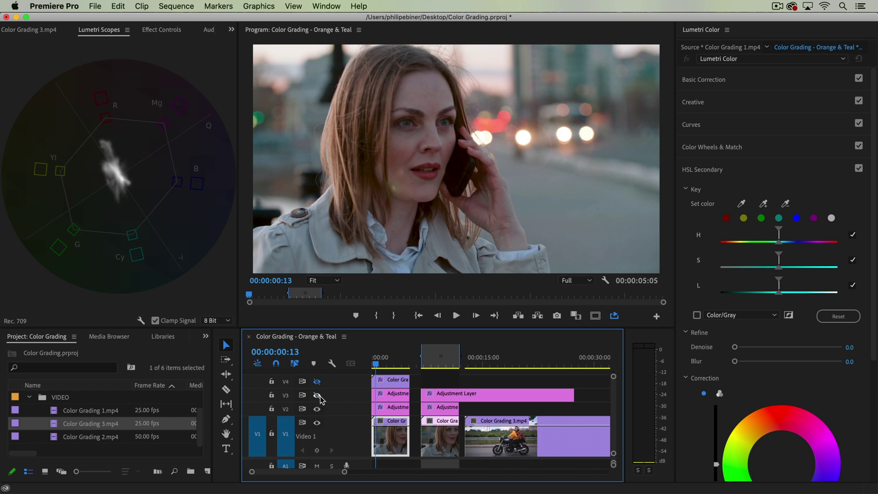
pyautogui.click(316, 395)
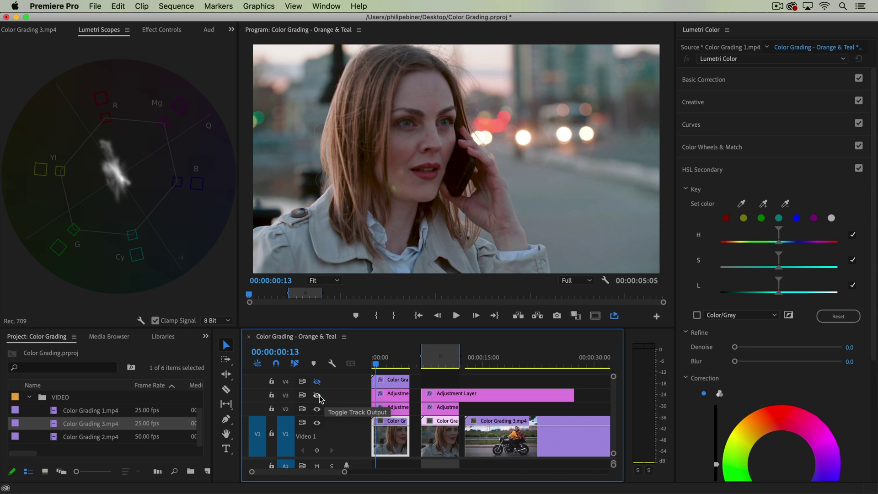
pyautogui.click(315, 395)
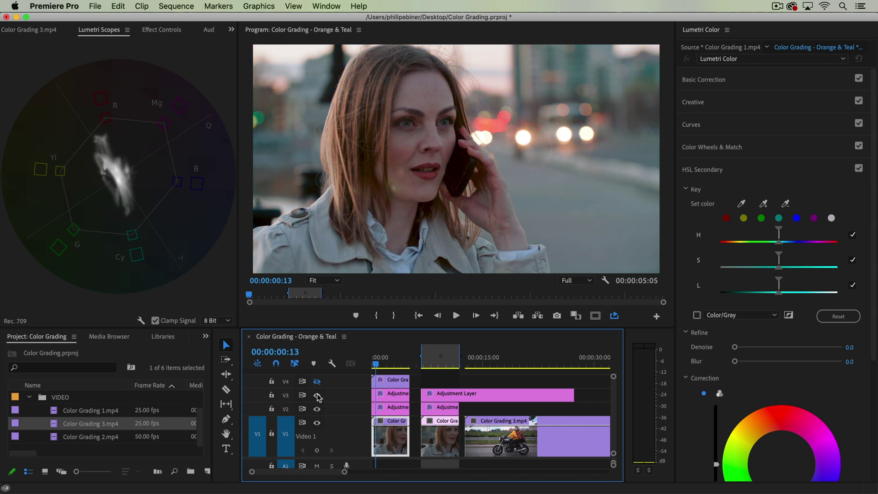